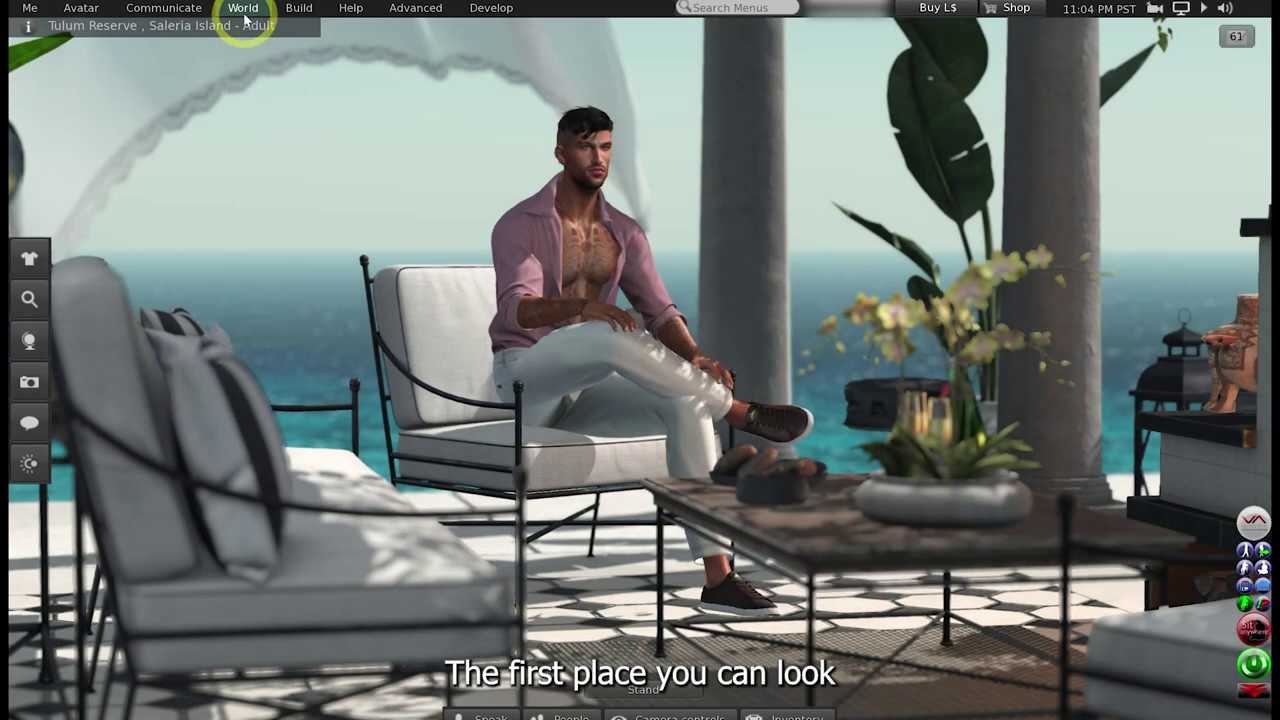
- Tear off the World > Environment submenu as a floating presets menu
click(245, 16)
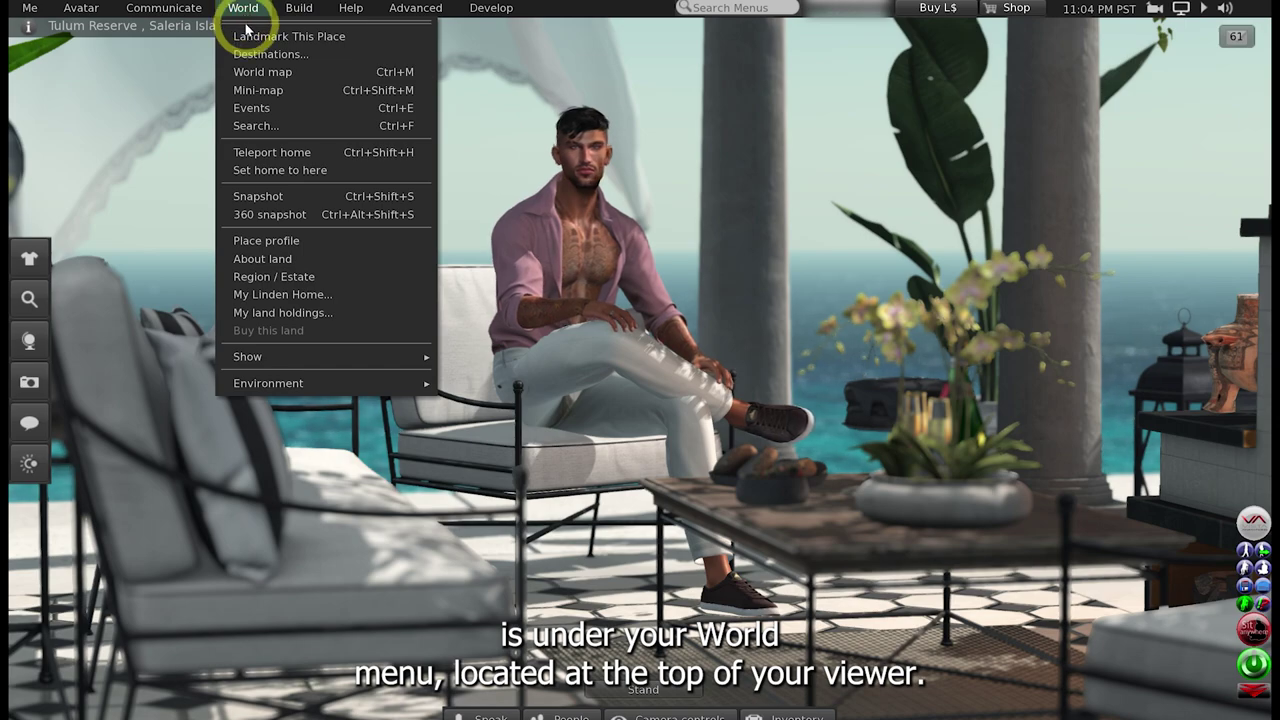
click(270, 383)
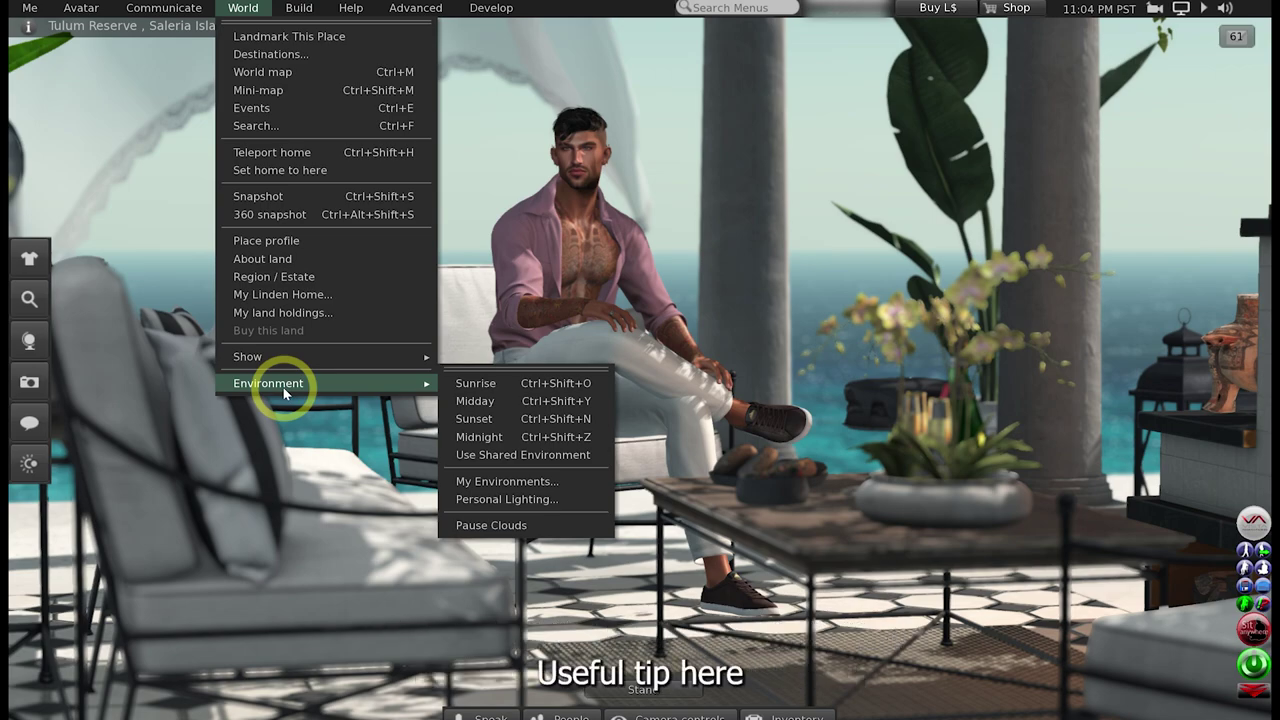
click(482, 368)
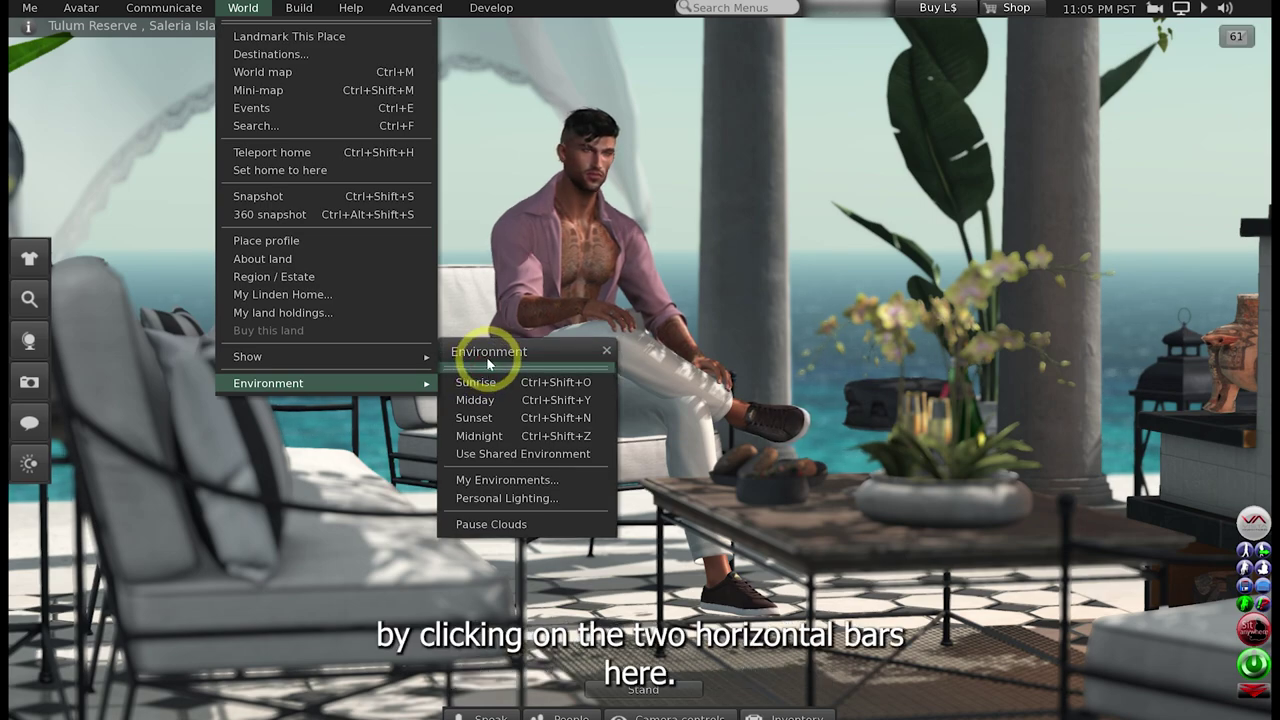
click(490, 360)
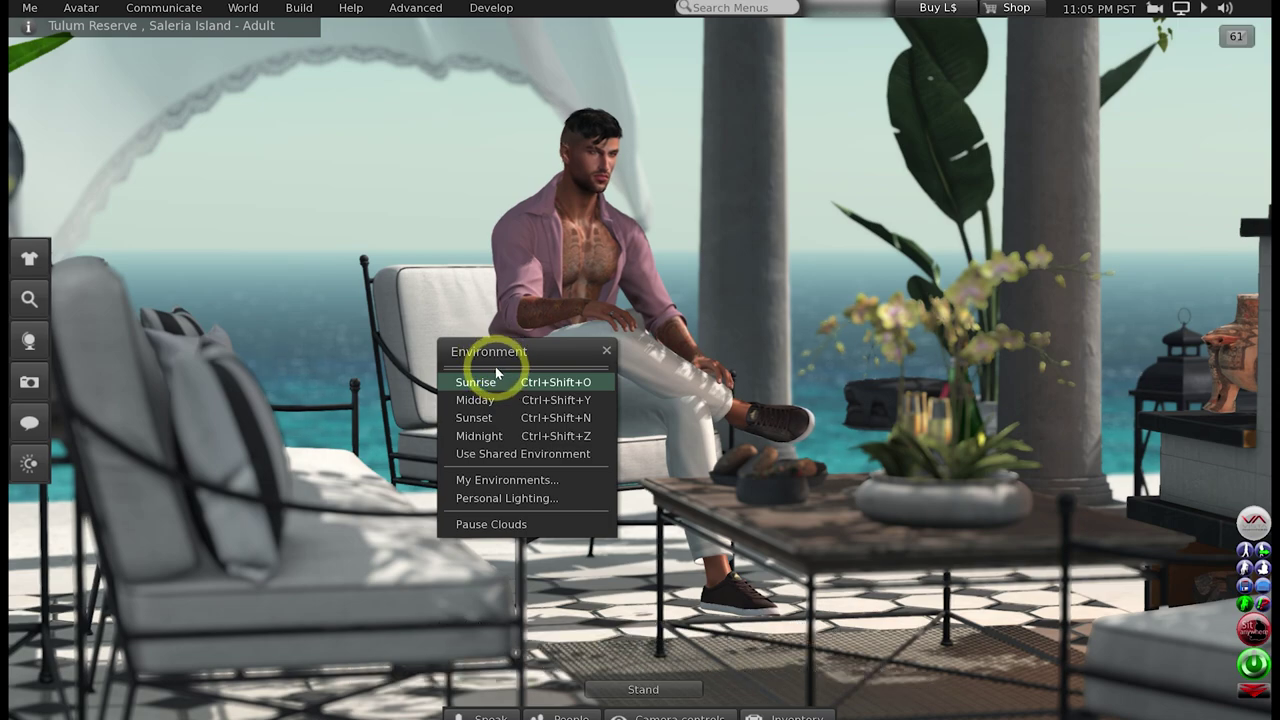
- Cycle through Sunrise, Midday, Sunset and Midnight presets, then use Ctrl+Shift+Y and Ctrl+Shift+N, ending on Sunset
click(476, 382)
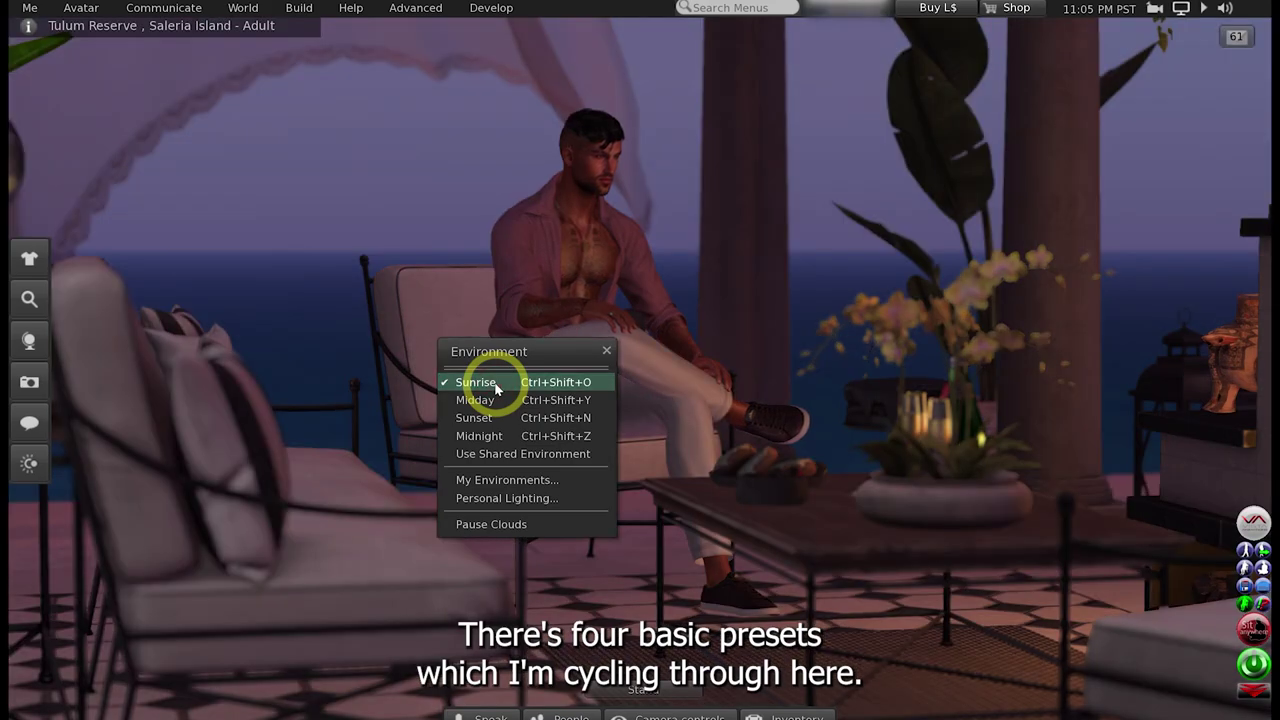
click(495, 401)
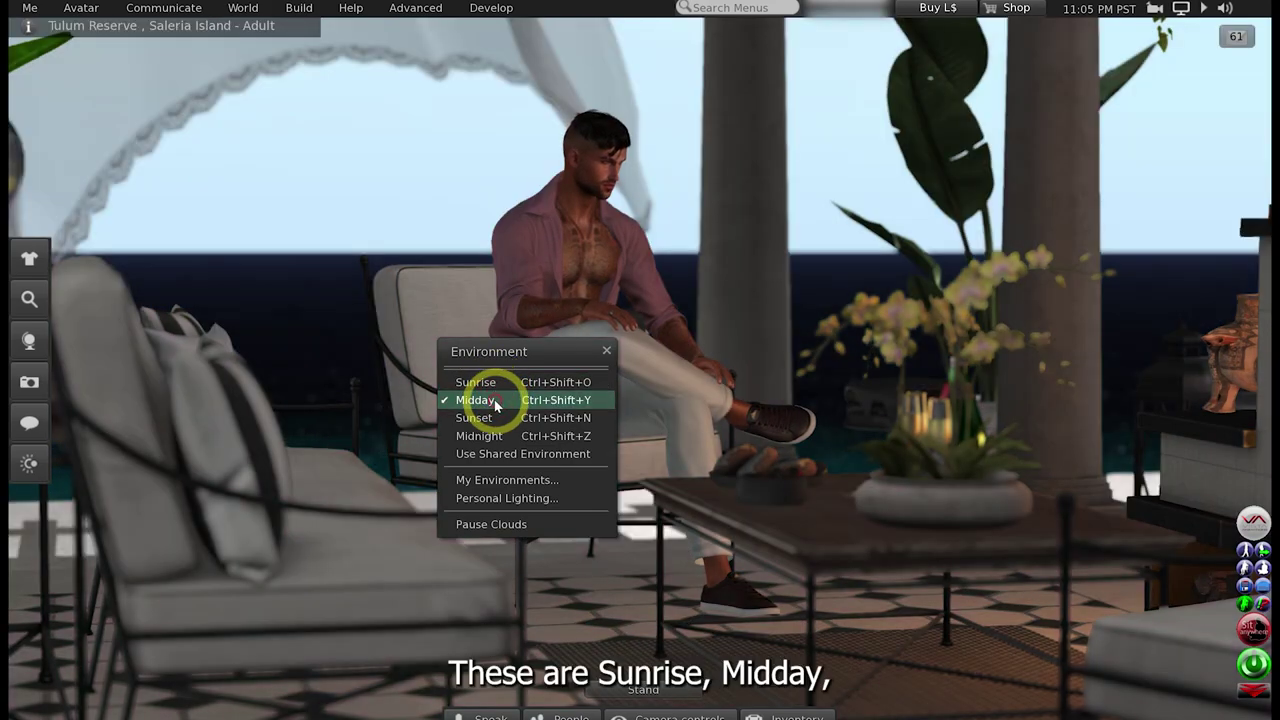
click(495, 420)
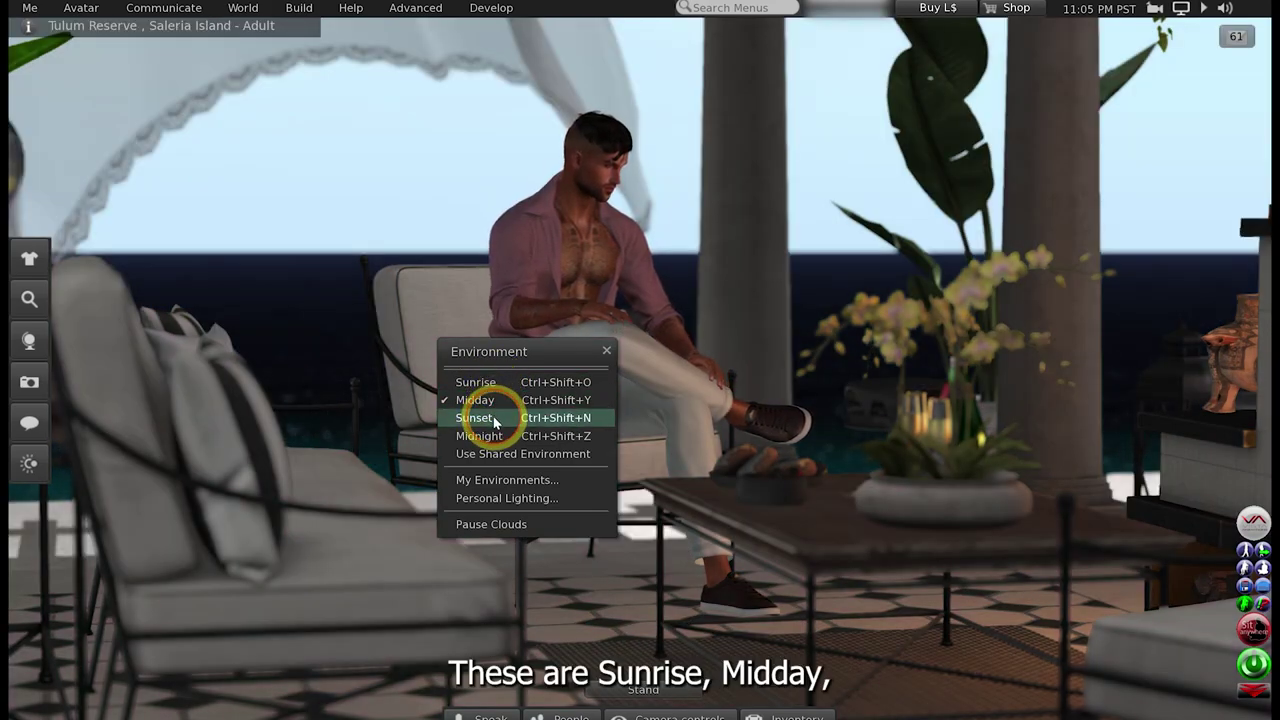
click(499, 438)
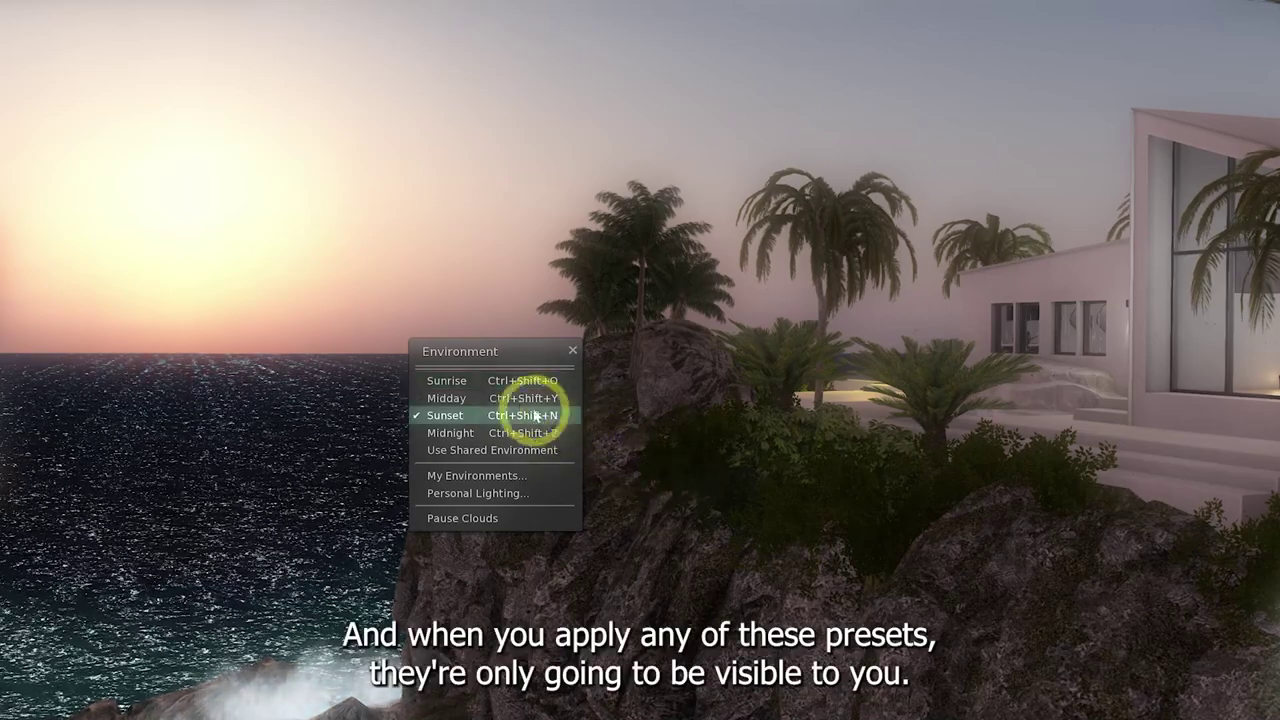
click(490, 384)
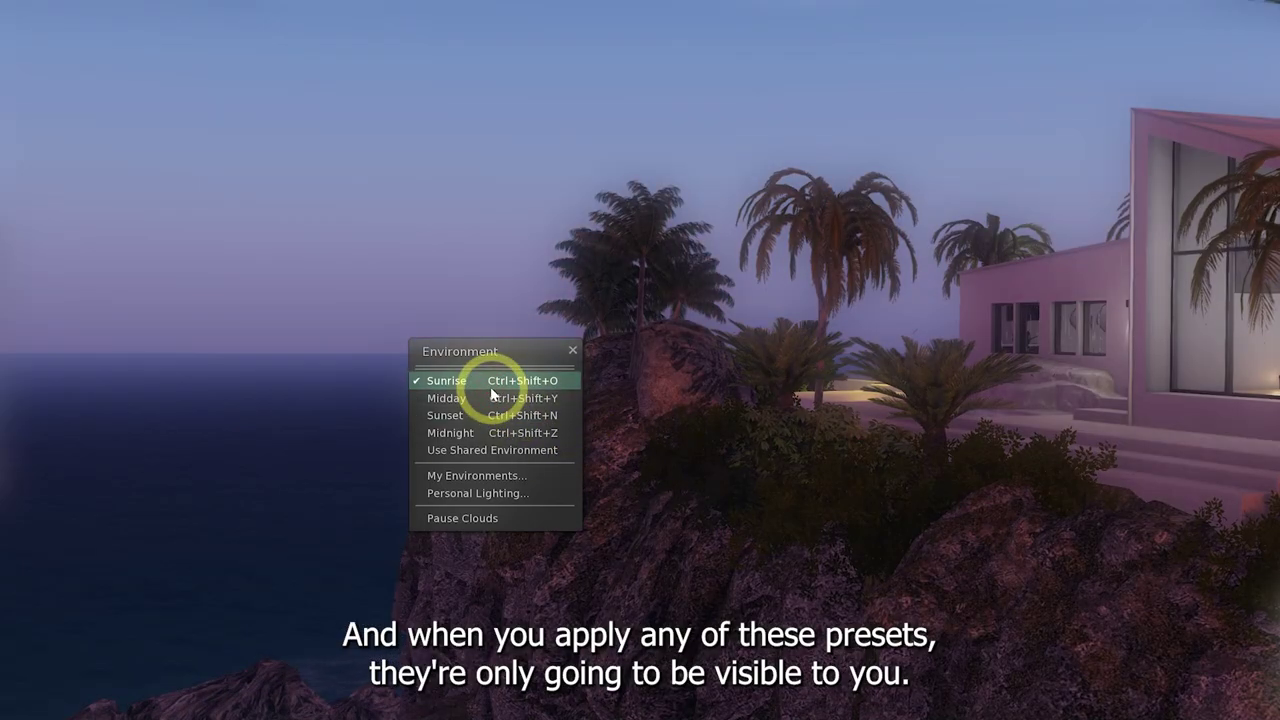
click(489, 398)
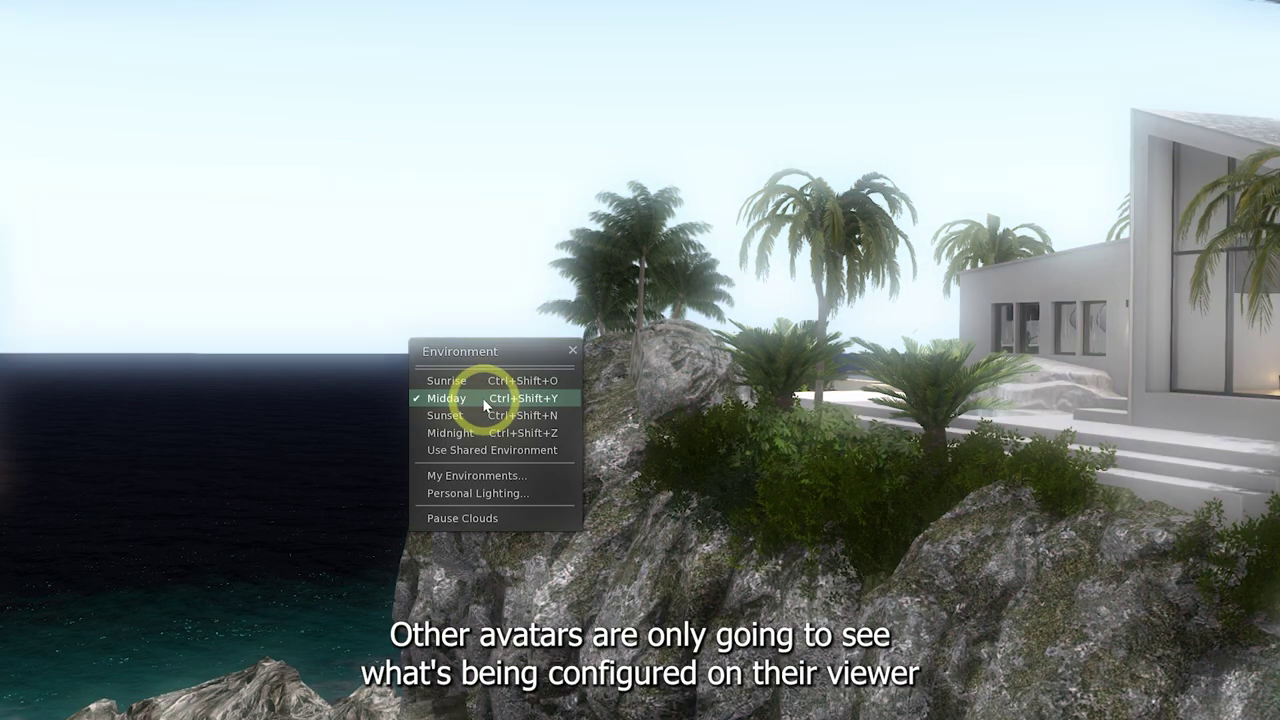
click(479, 412)
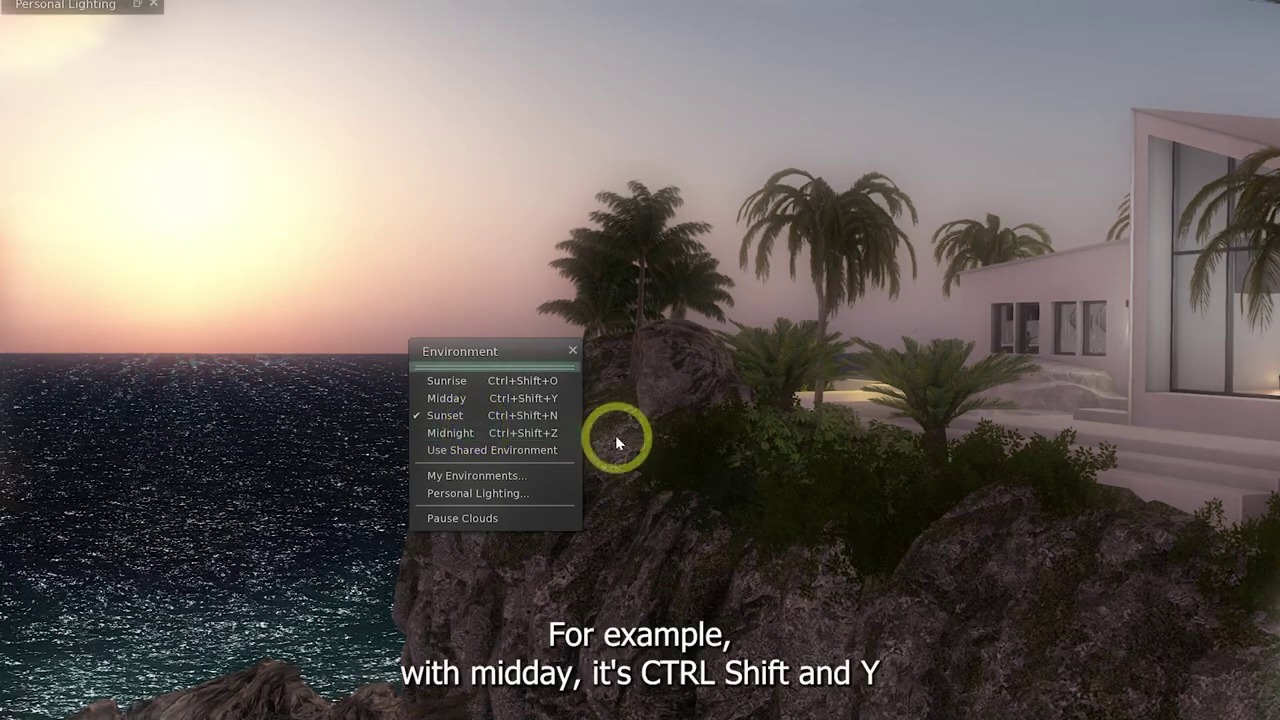
key(ctrl+shift+y)
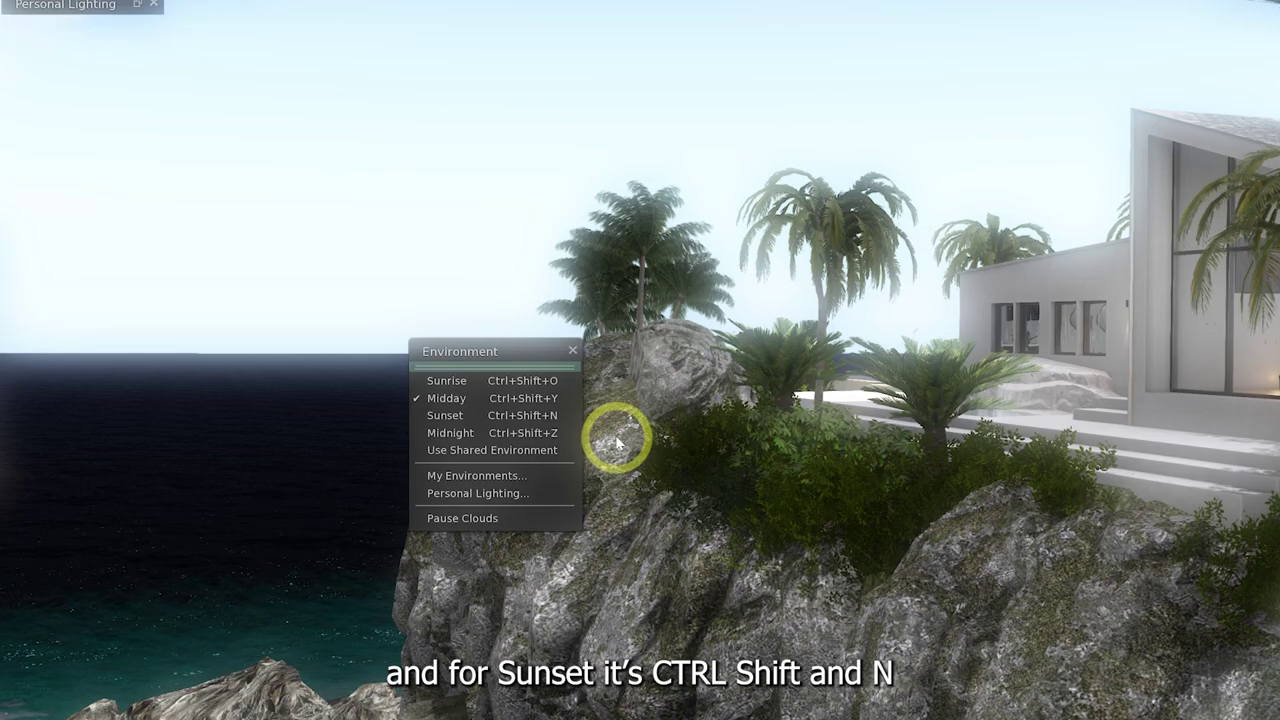
key(ctrl+shift+n)
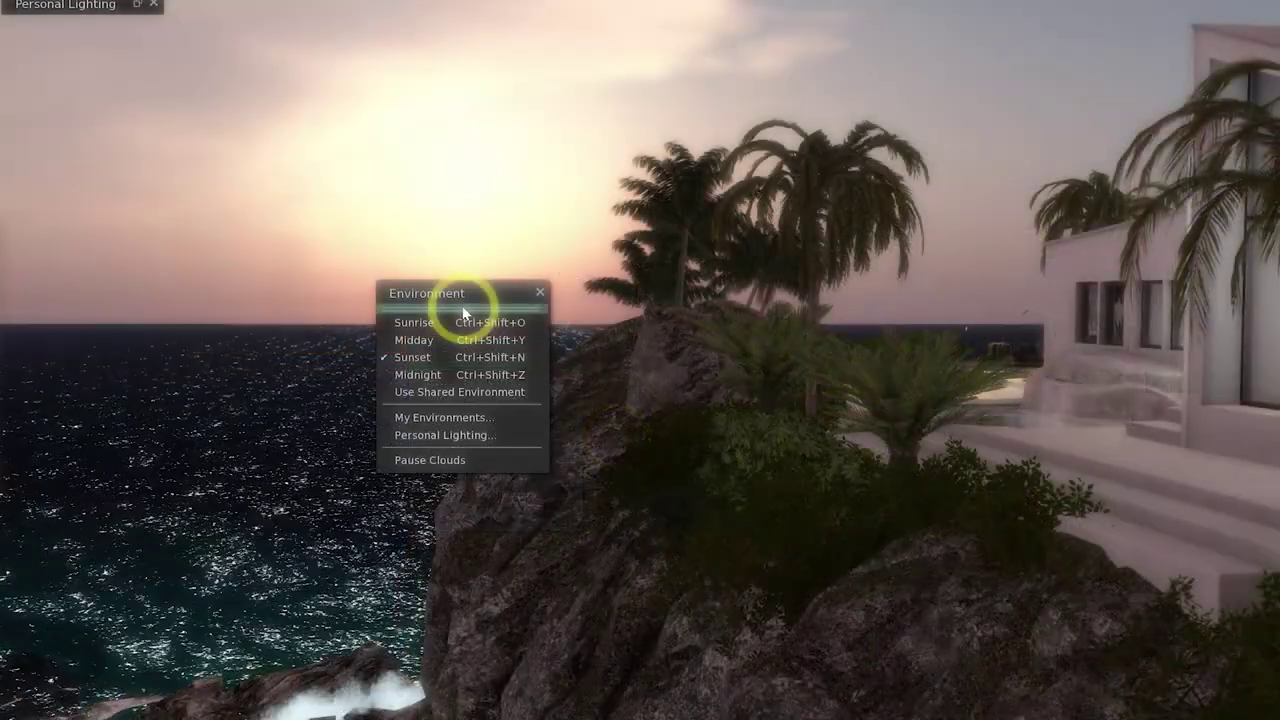
- Switch to Use Shared Environment and close the Environment presets window
click(462, 395)
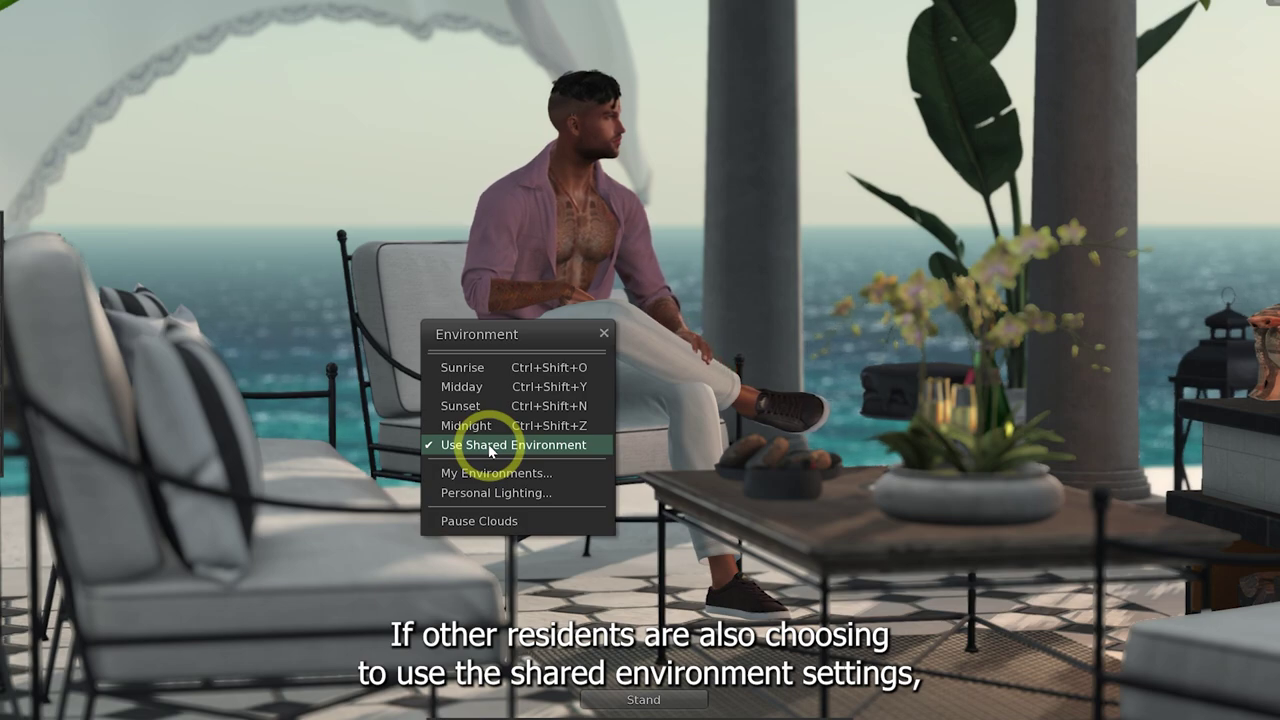
click(603, 334)
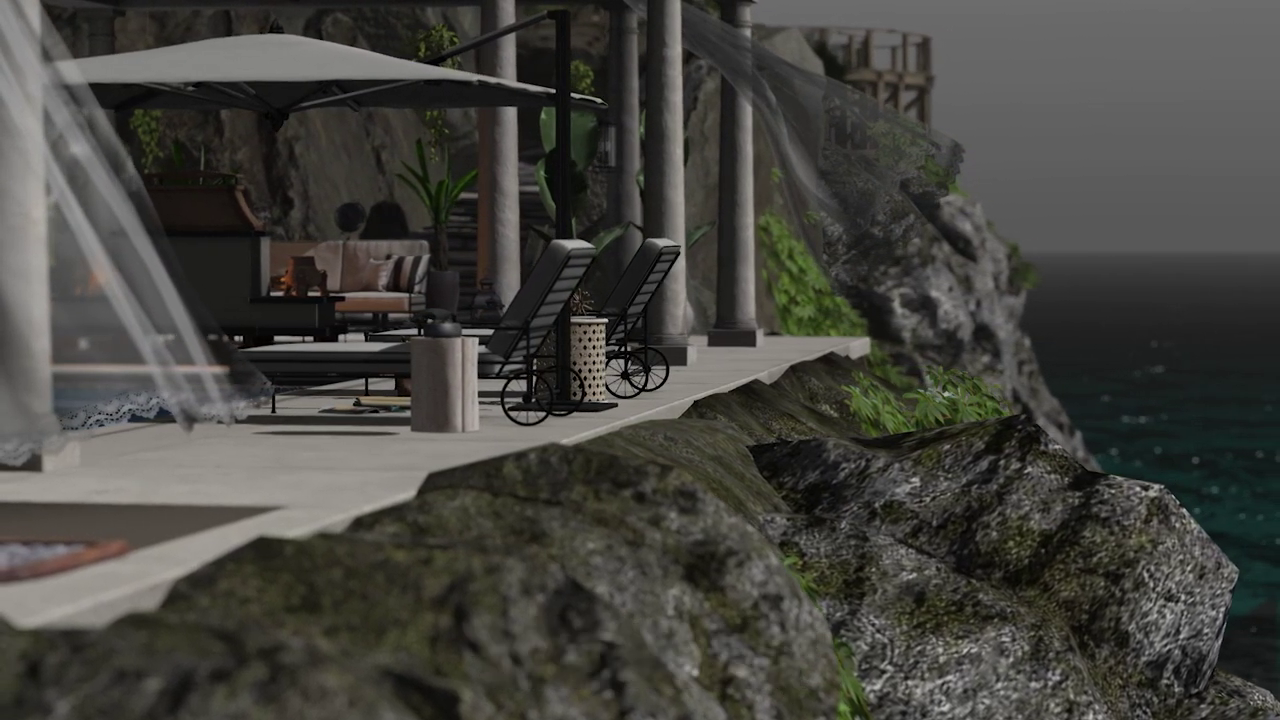
- Expand Library > Environments > Skies > Annan in Inventory to list the Annan Adored skies
alt+click(748, 555)
click(890, 183)
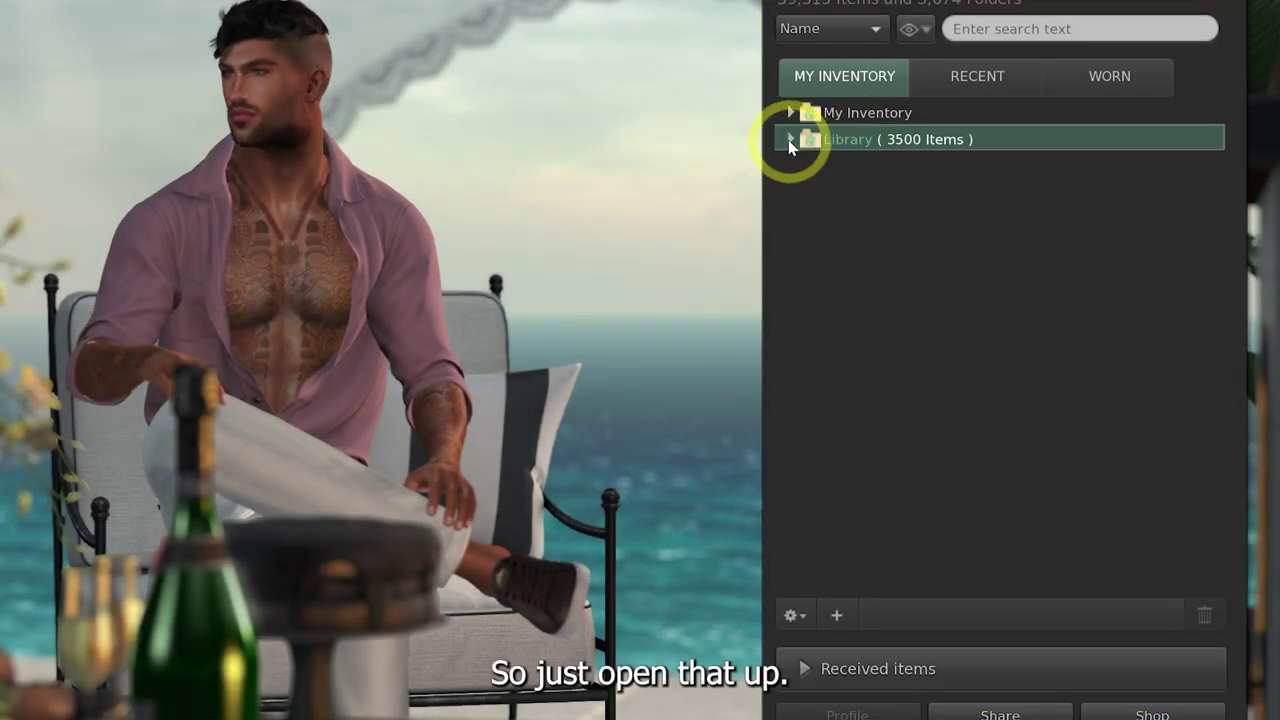
click(789, 141)
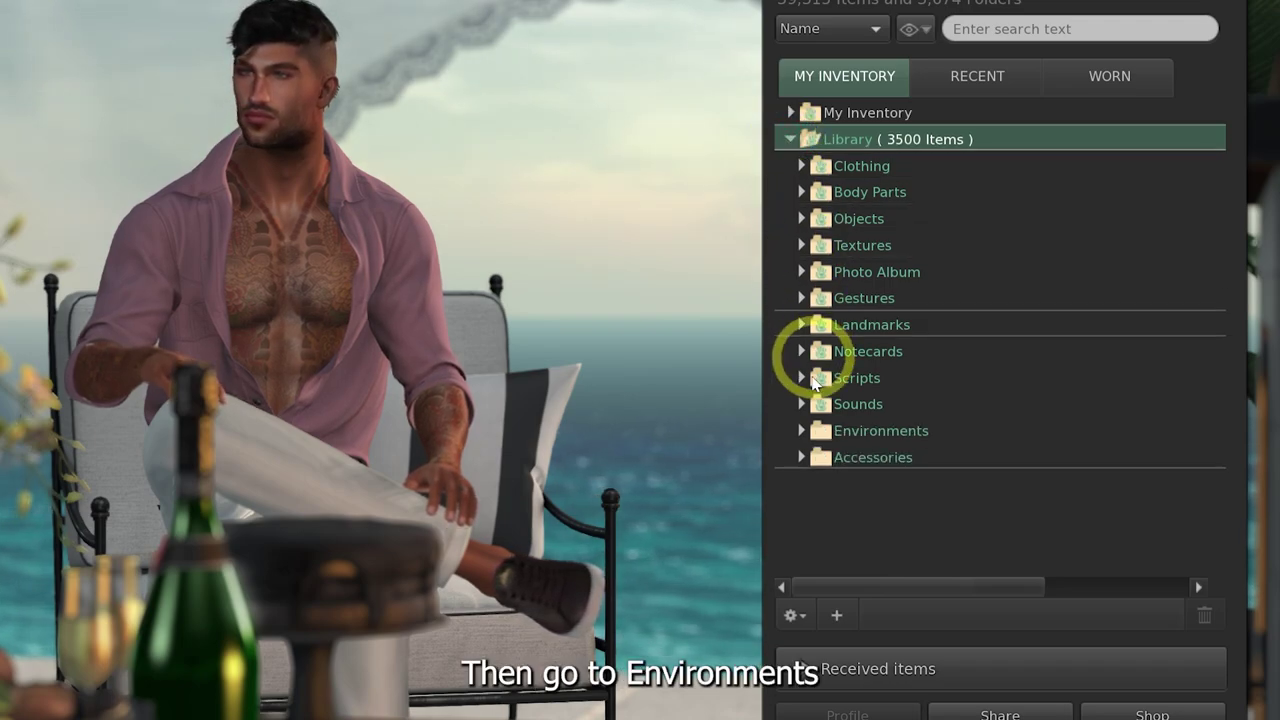
click(803, 431)
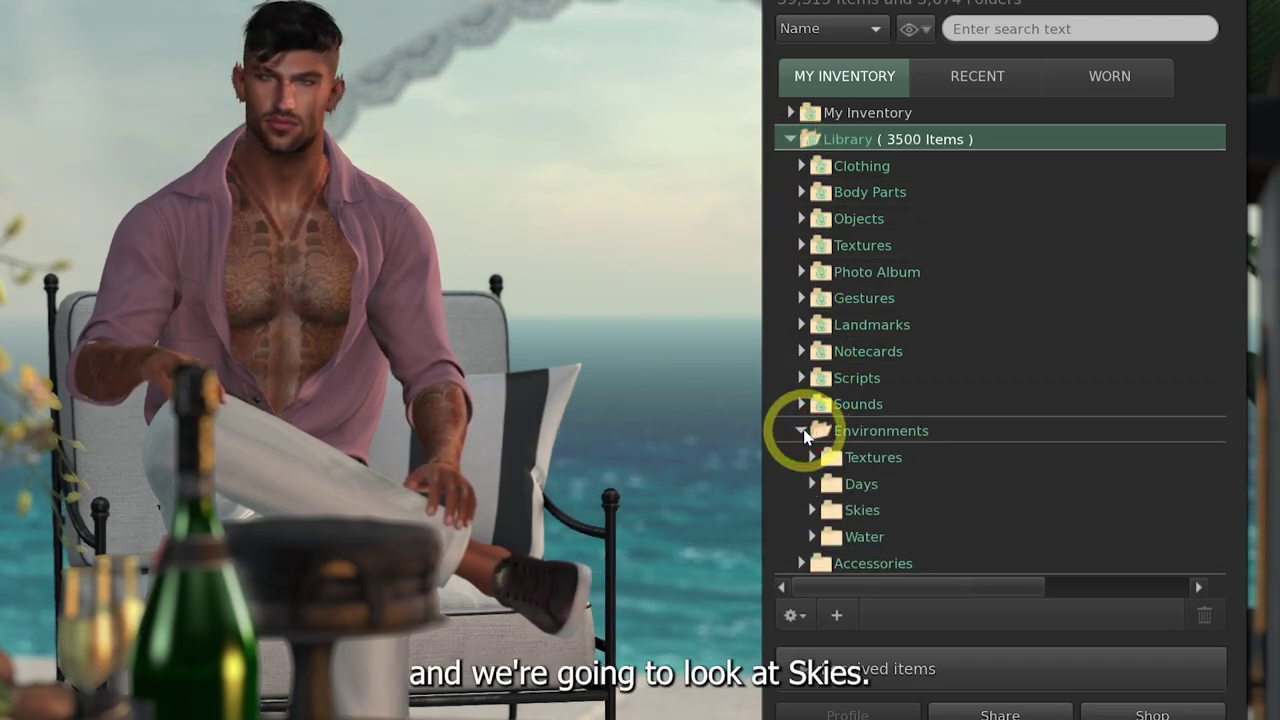
click(811, 512)
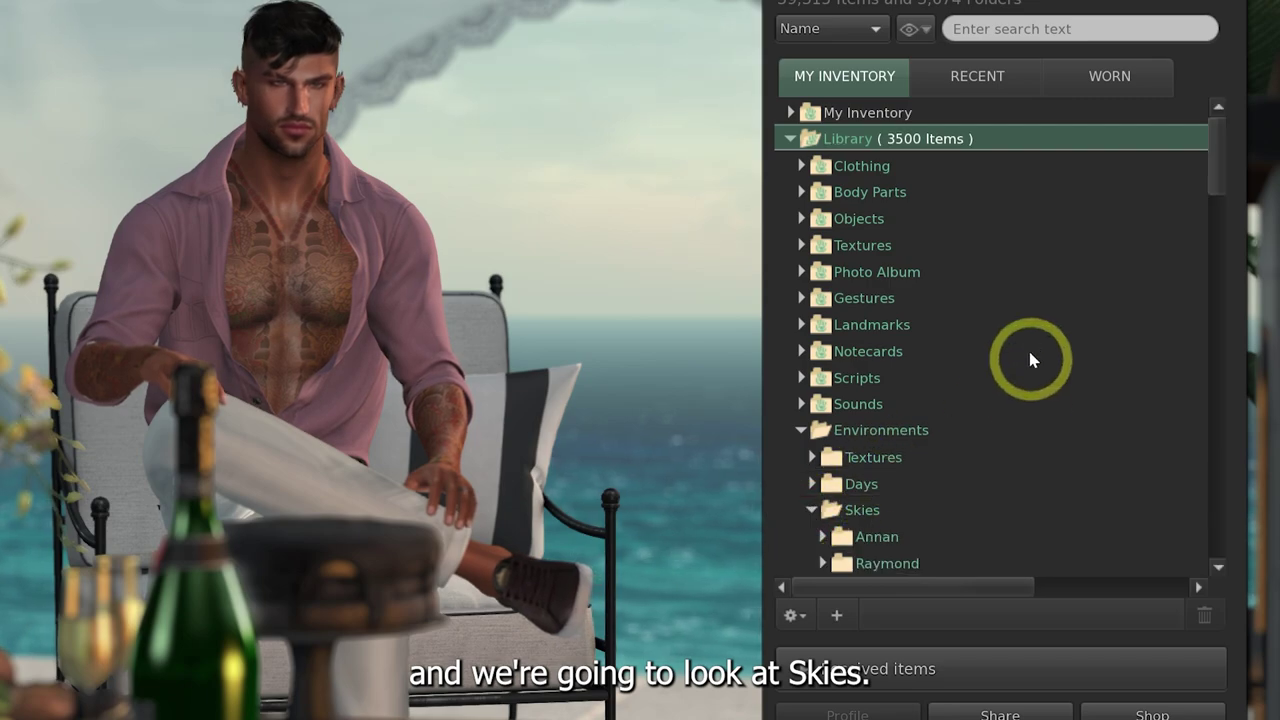
drag(1218, 183, 1211, 217)
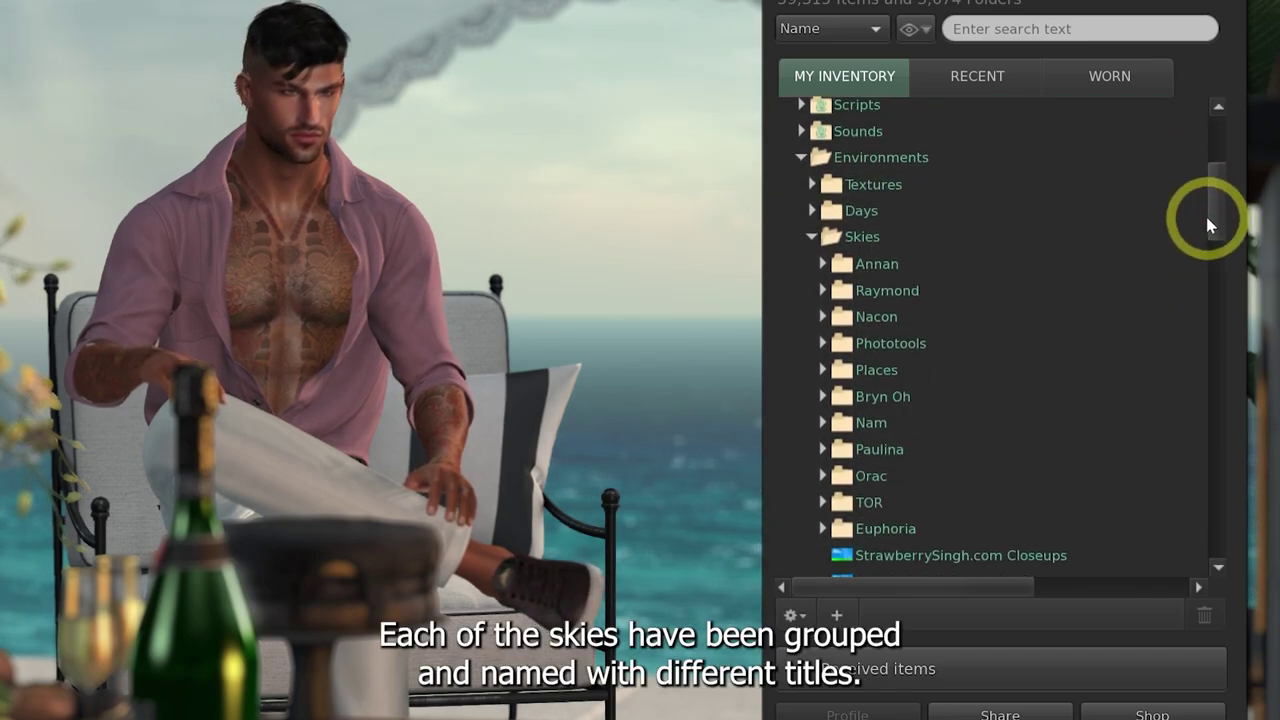
click(821, 268)
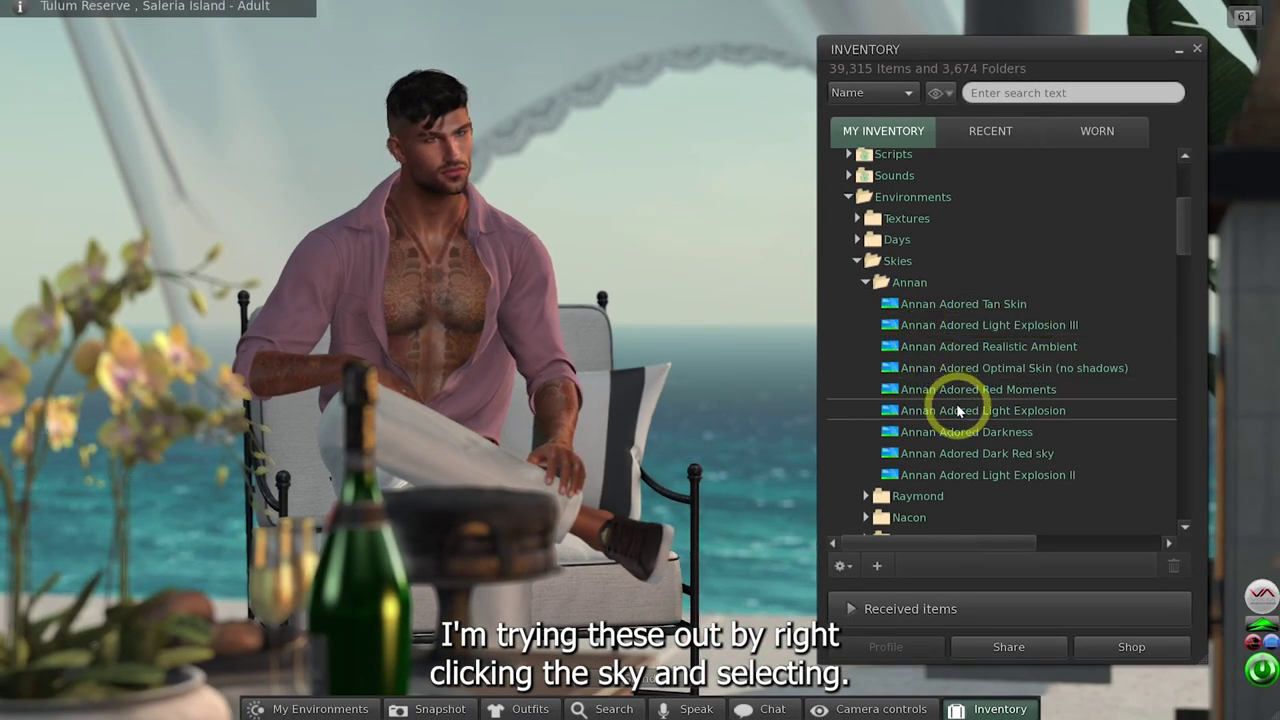
- Apply Light Explosion, Light Explosion II, then Realistic Ambient skies only to yourself
right_click(957, 409)
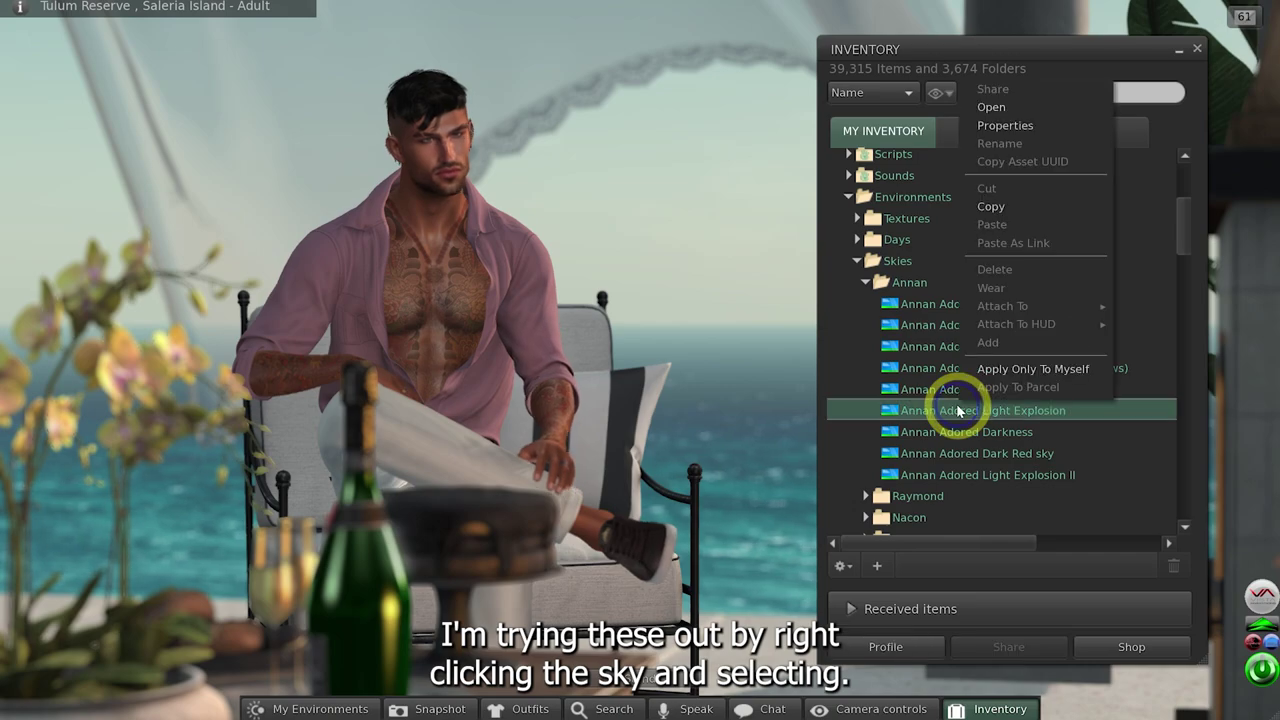
click(995, 369)
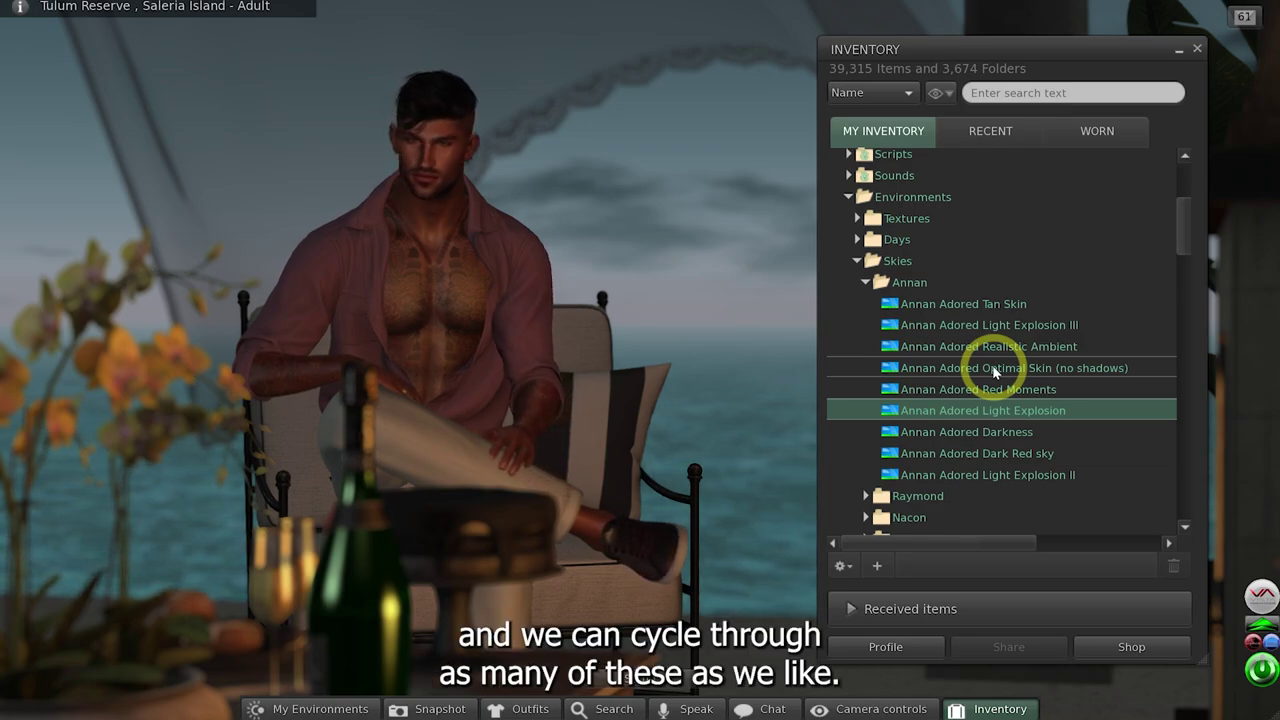
right_click(1007, 476)
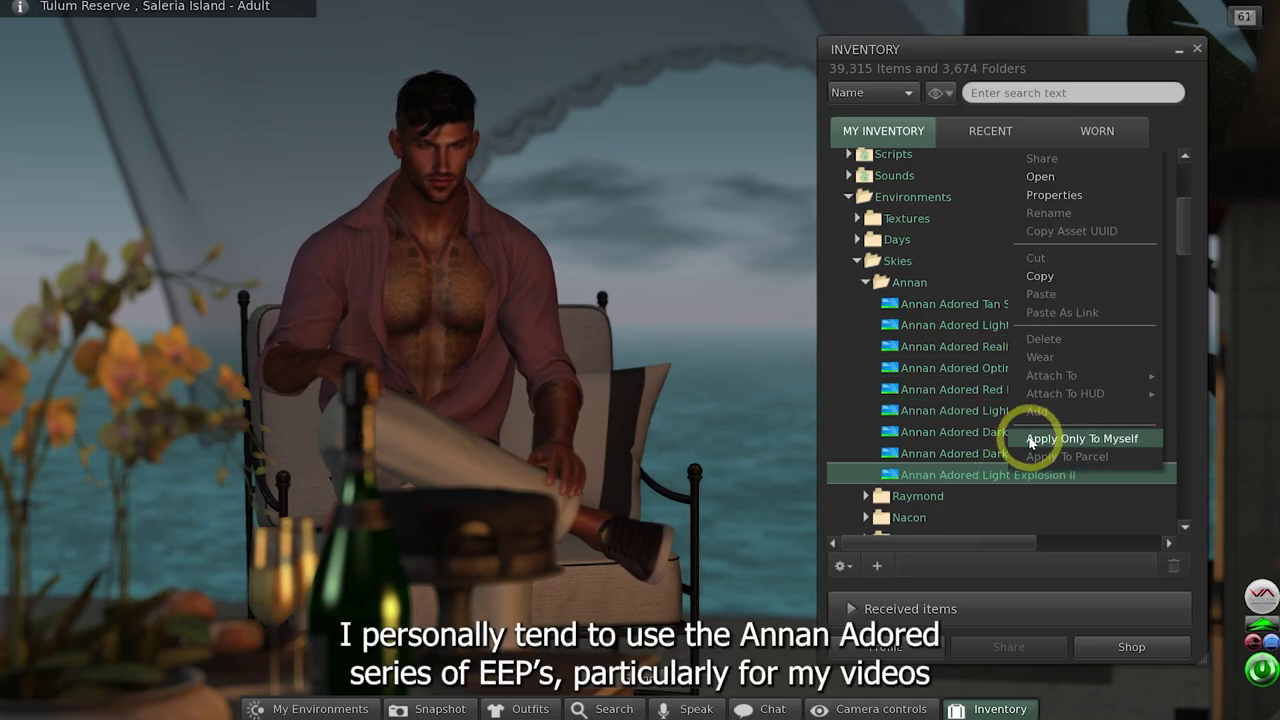
click(1025, 437)
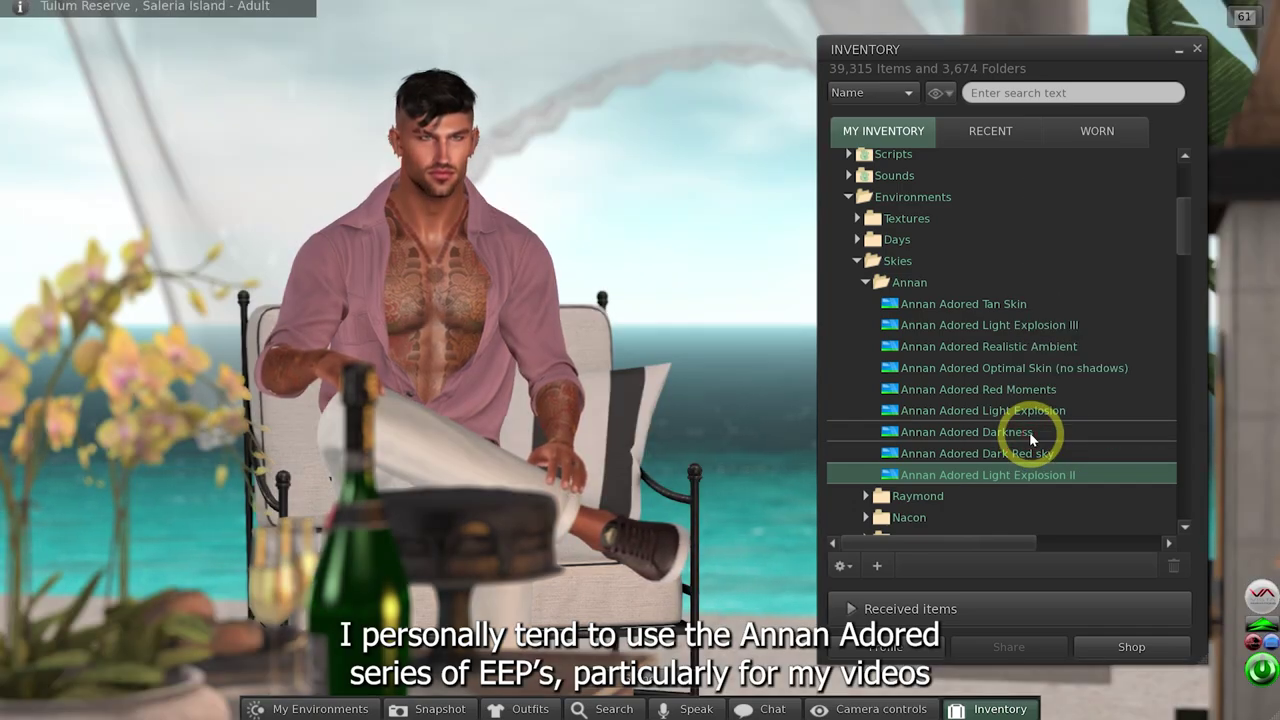
right_click(1011, 346)
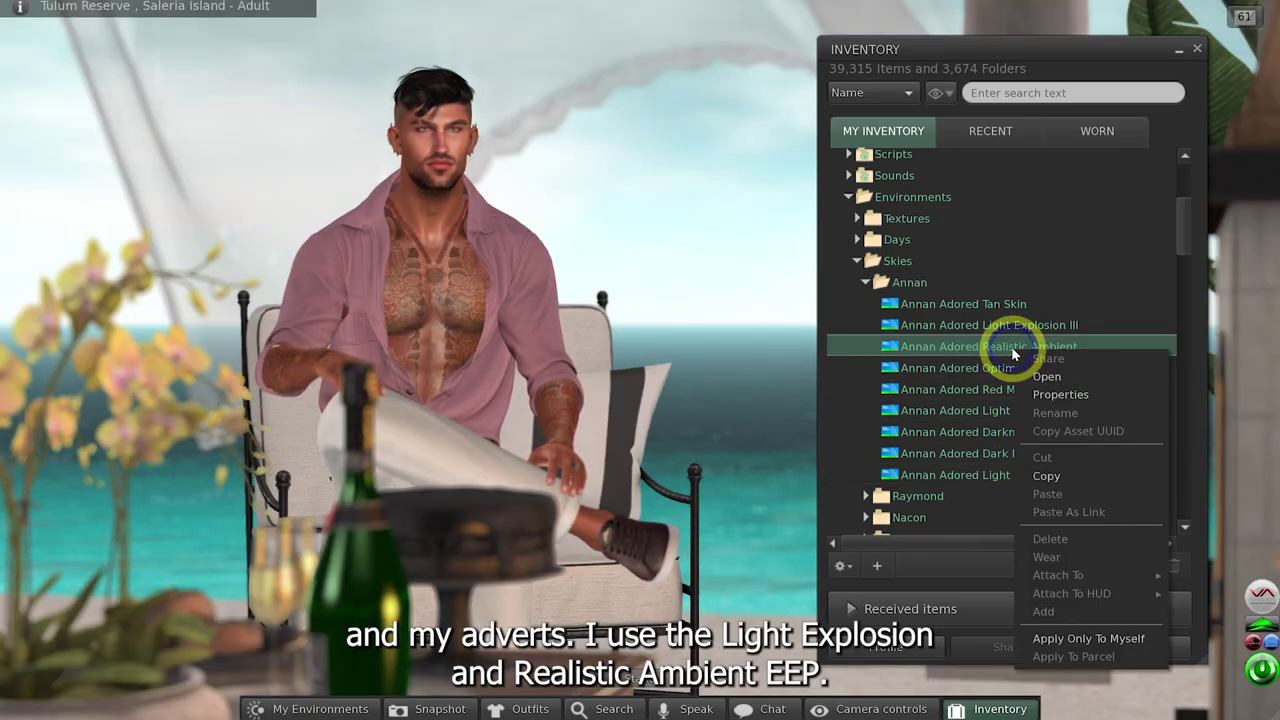
click(1075, 638)
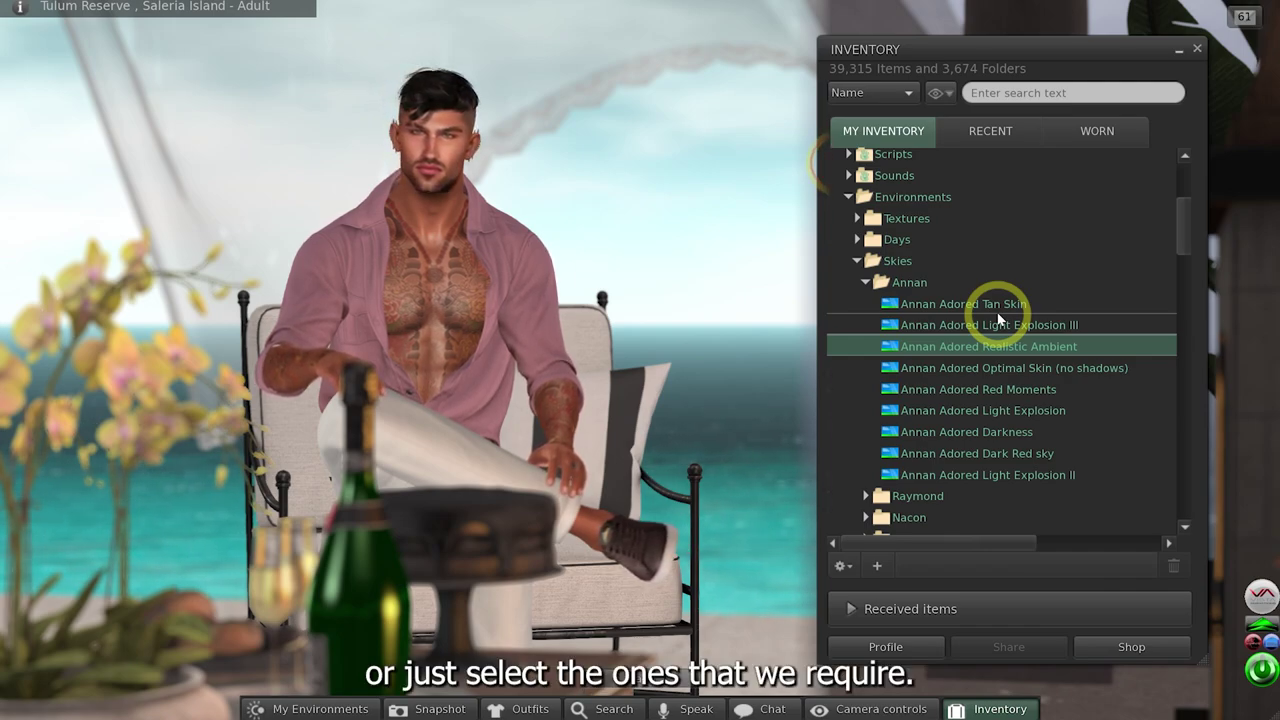
- Copy the Annan folder with its nine sky presets
click(933, 283)
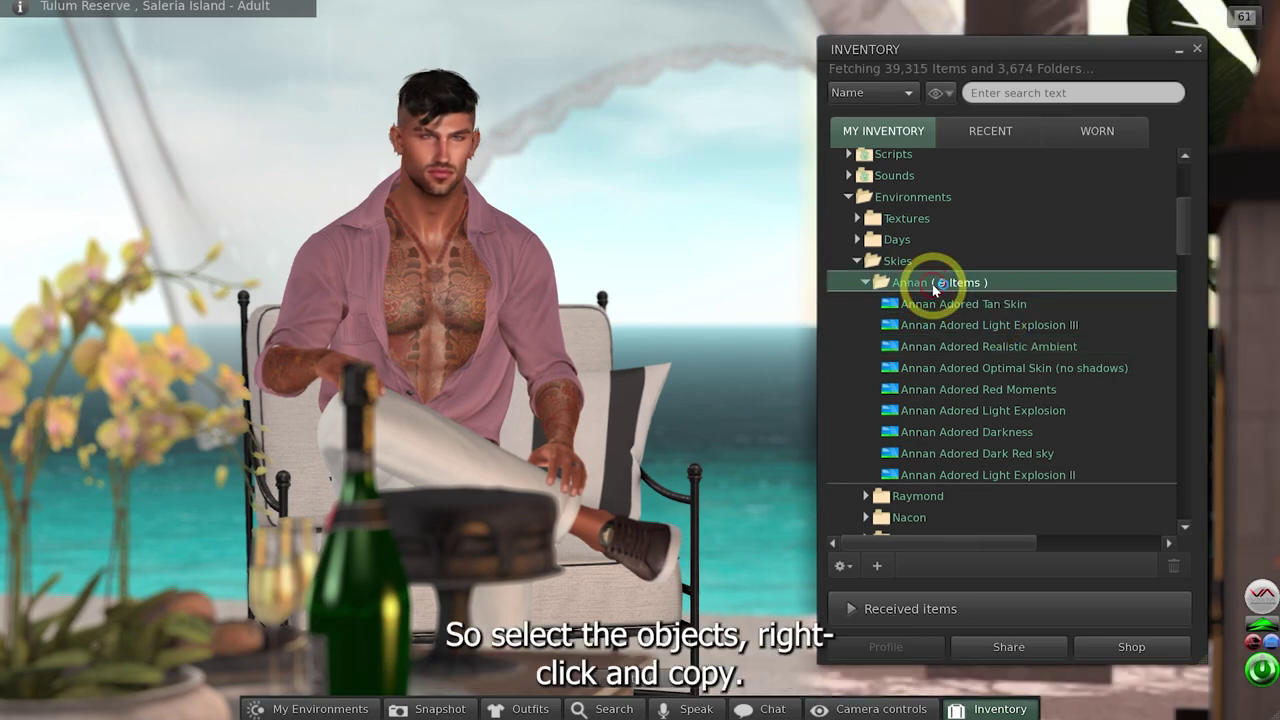
right_click(934, 289)
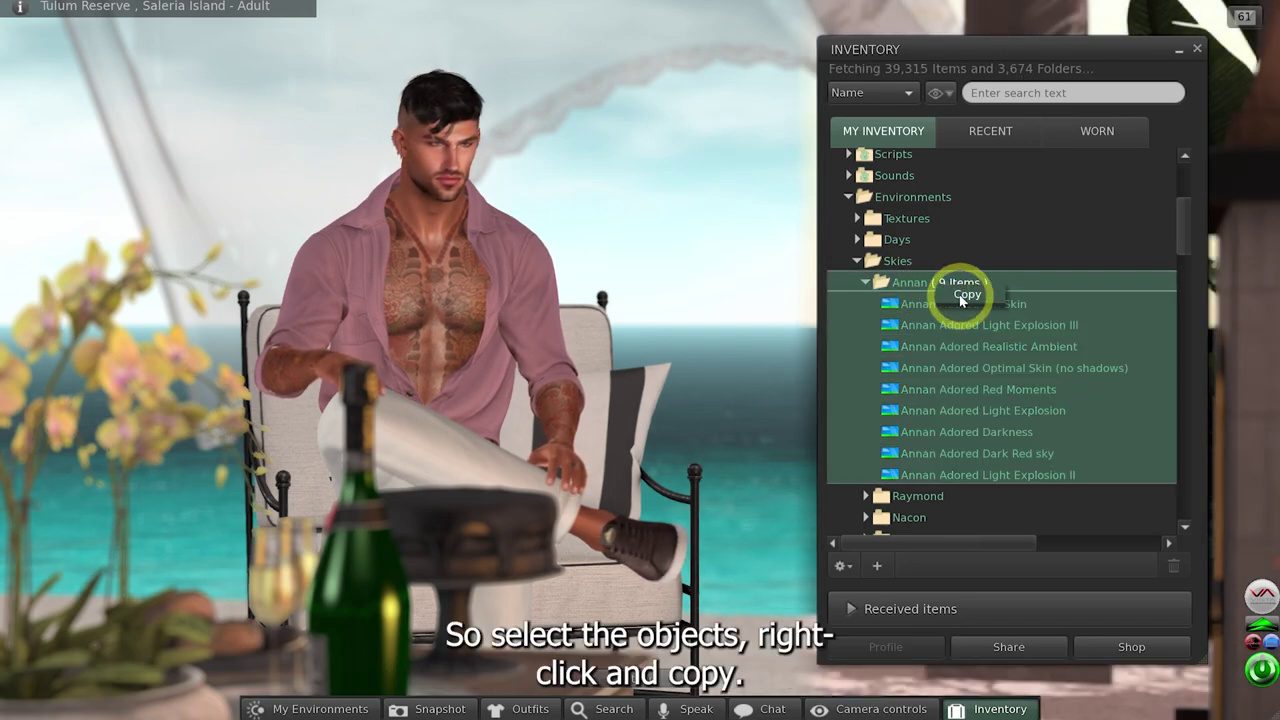
click(962, 296)
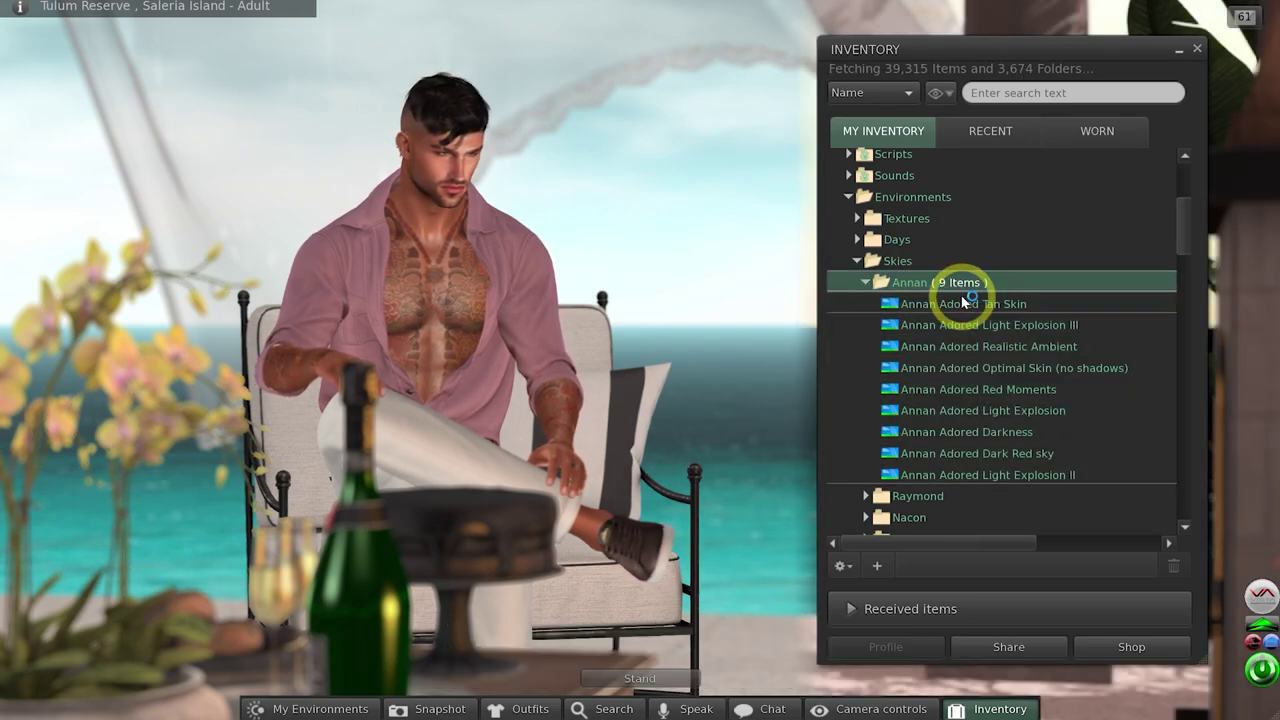
- Paste the copied Annan presets into the Settings folder of My Inventory
click(852, 199)
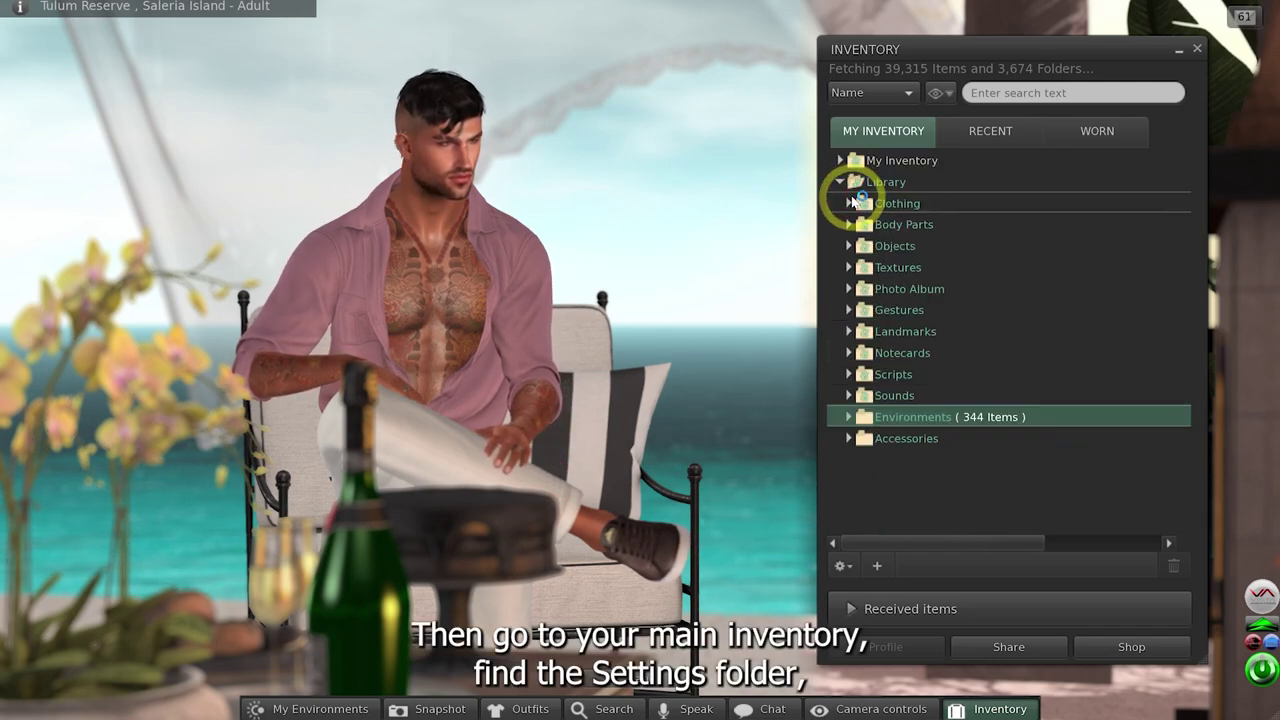
click(841, 163)
click(841, 162)
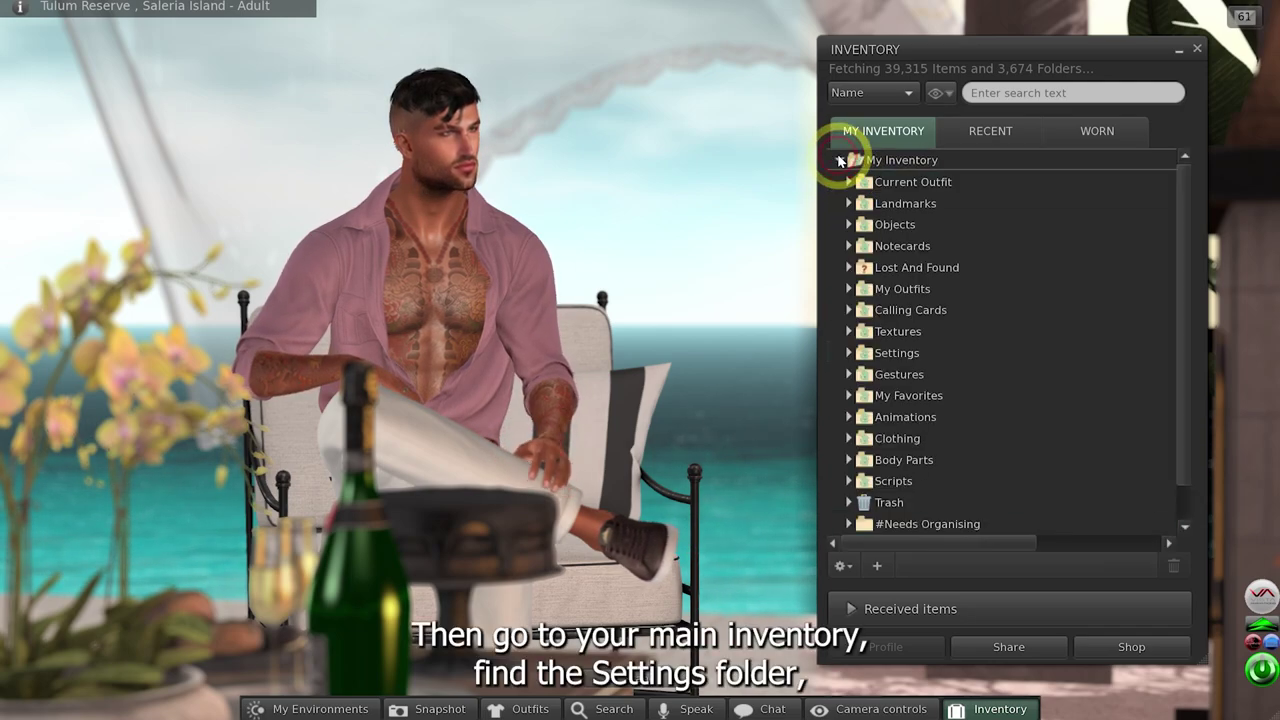
click(848, 354)
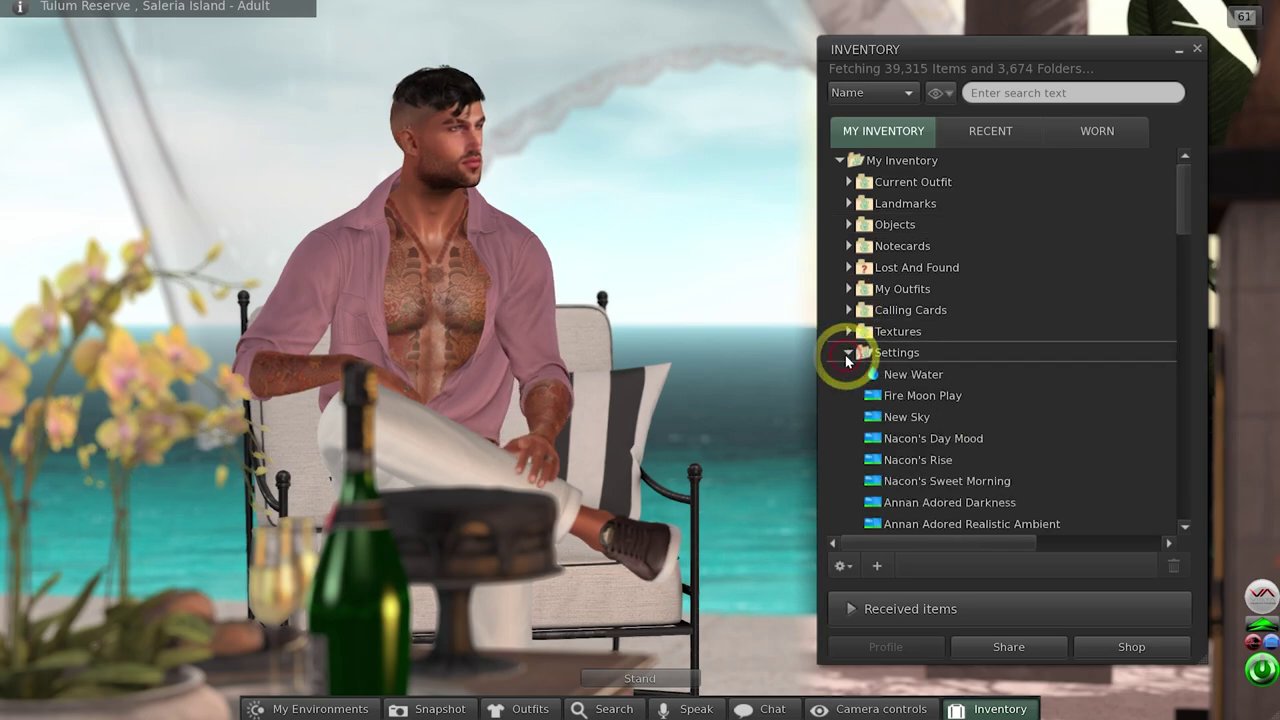
click(886, 356)
right_click(892, 355)
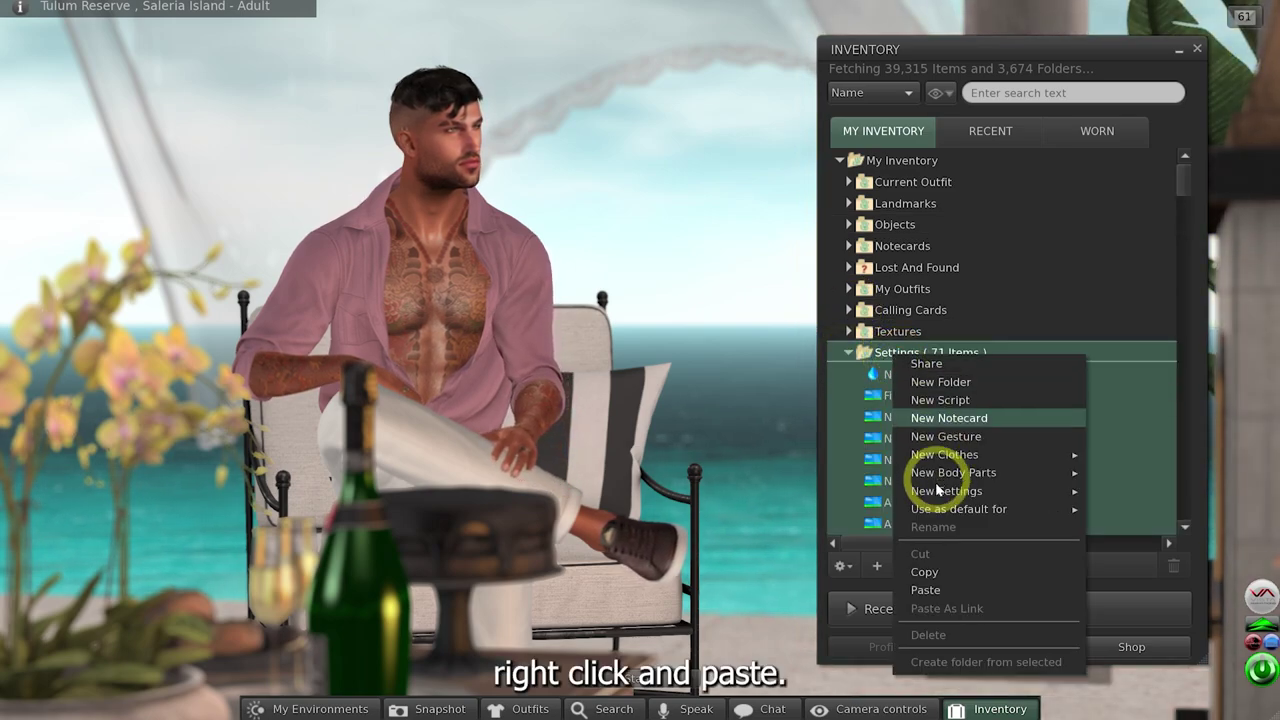
click(937, 590)
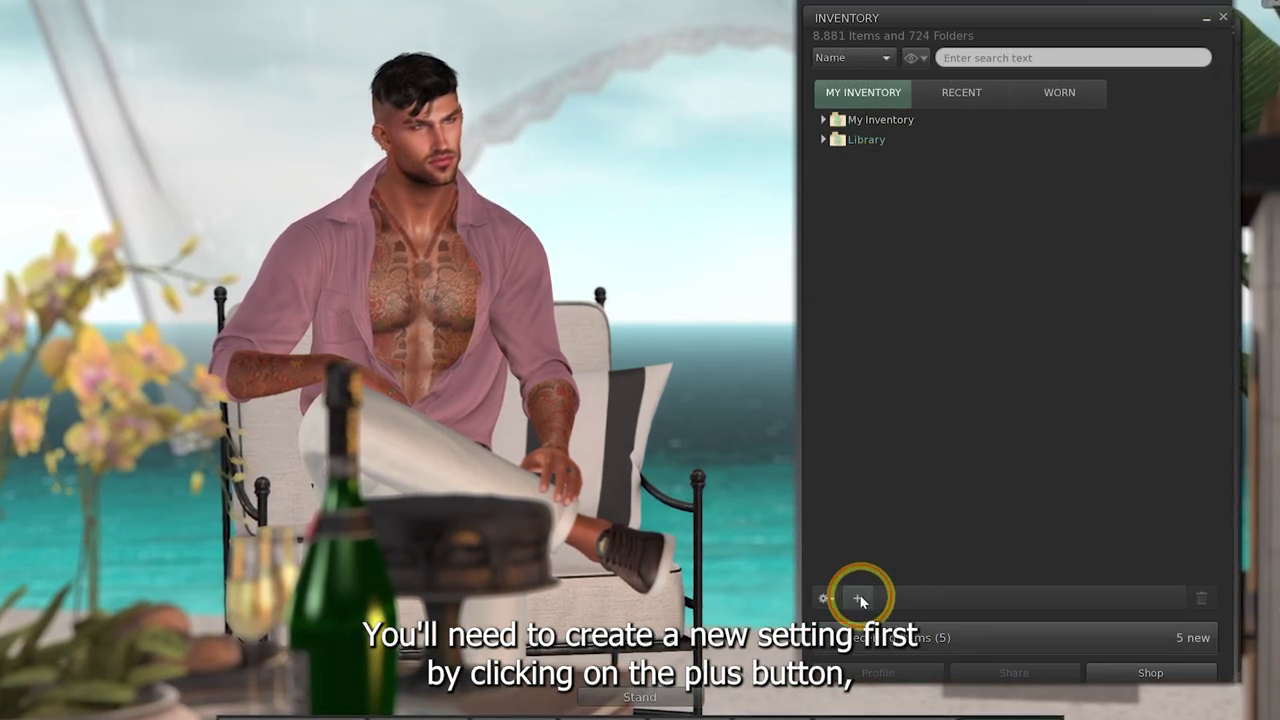
- Show the New Settings choices: New Sky, New Water and New Day Cycle
click(858, 597)
mouse_move(890, 573)
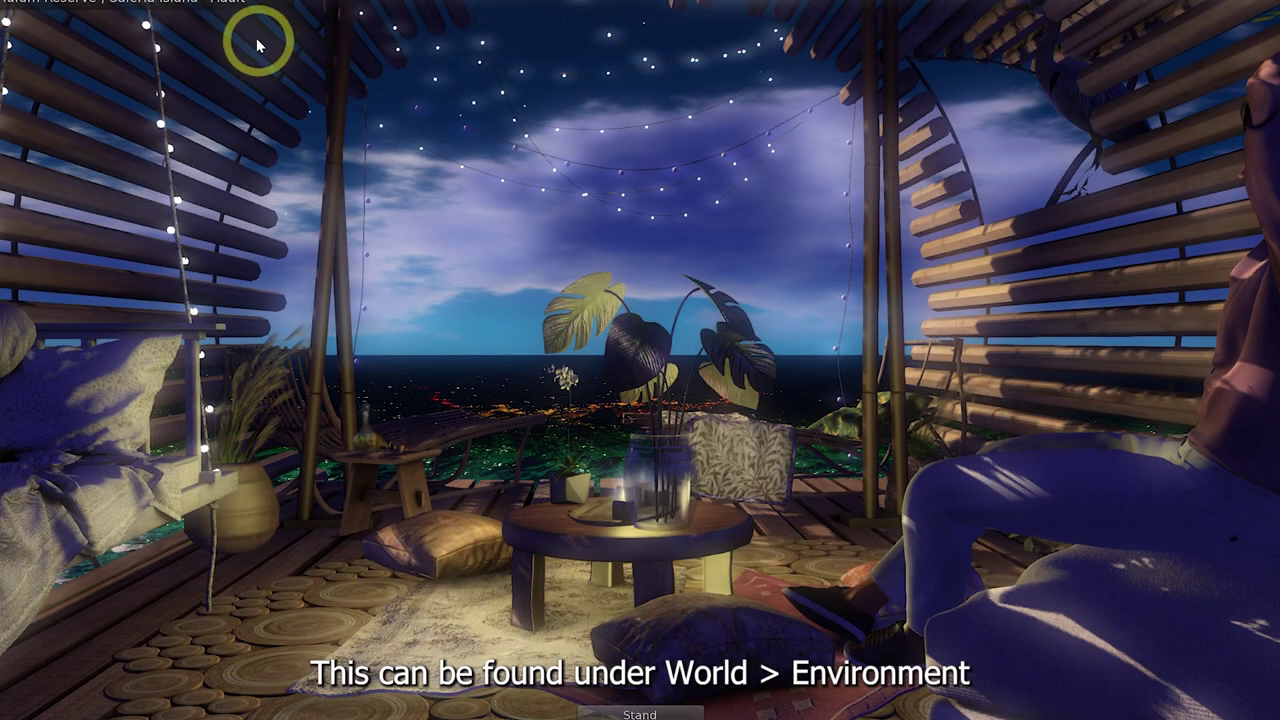
- Open Personal Lighting from World > Environment and drag the sun toward the east
click(197, 1)
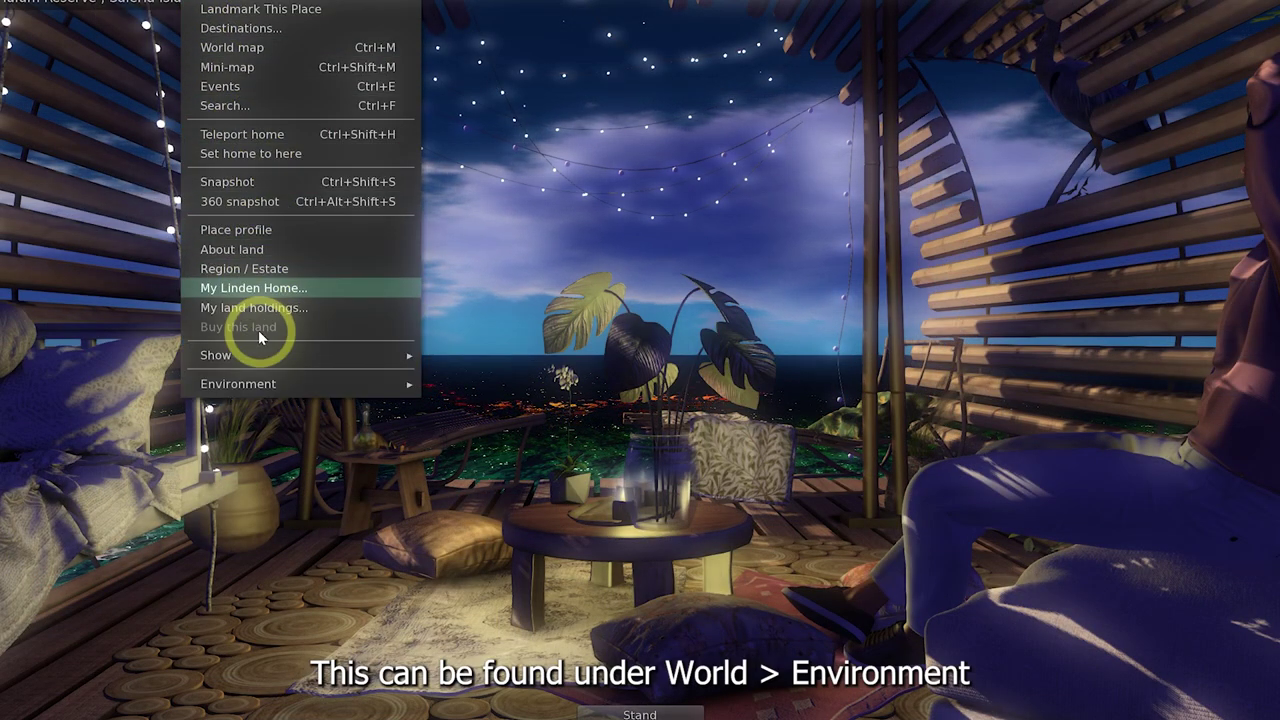
mouse_move(249, 386)
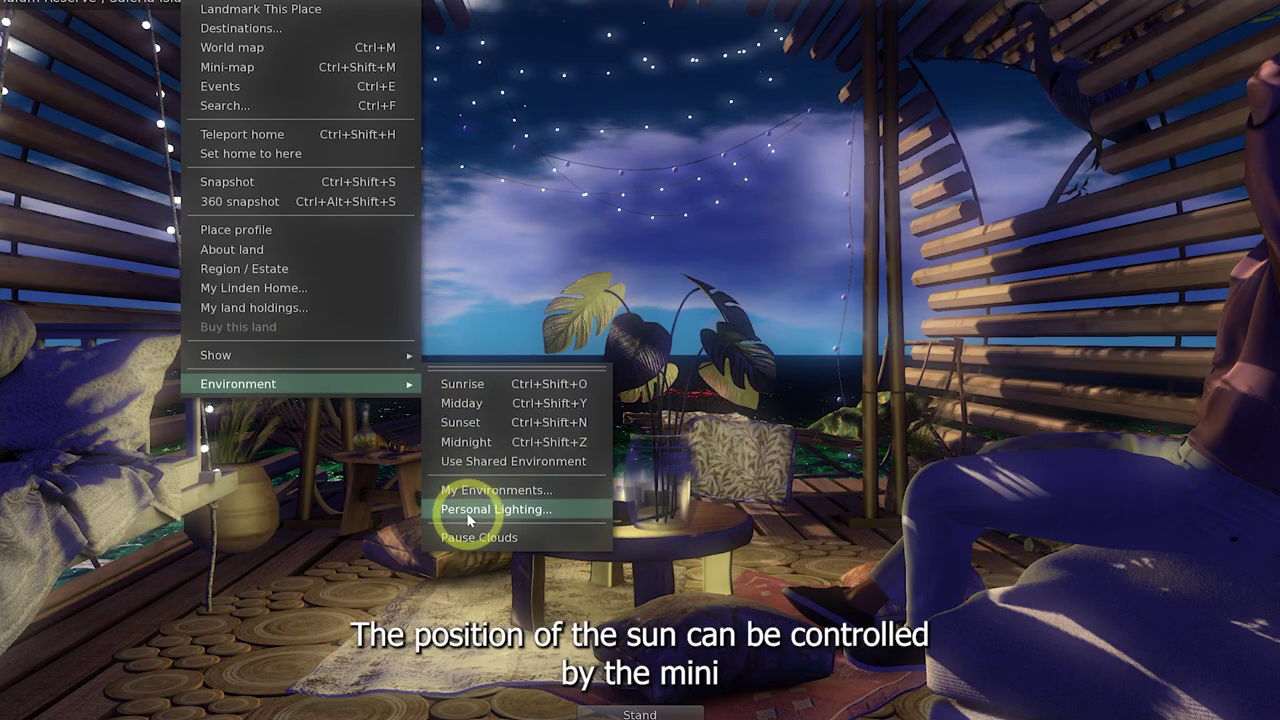
click(468, 512)
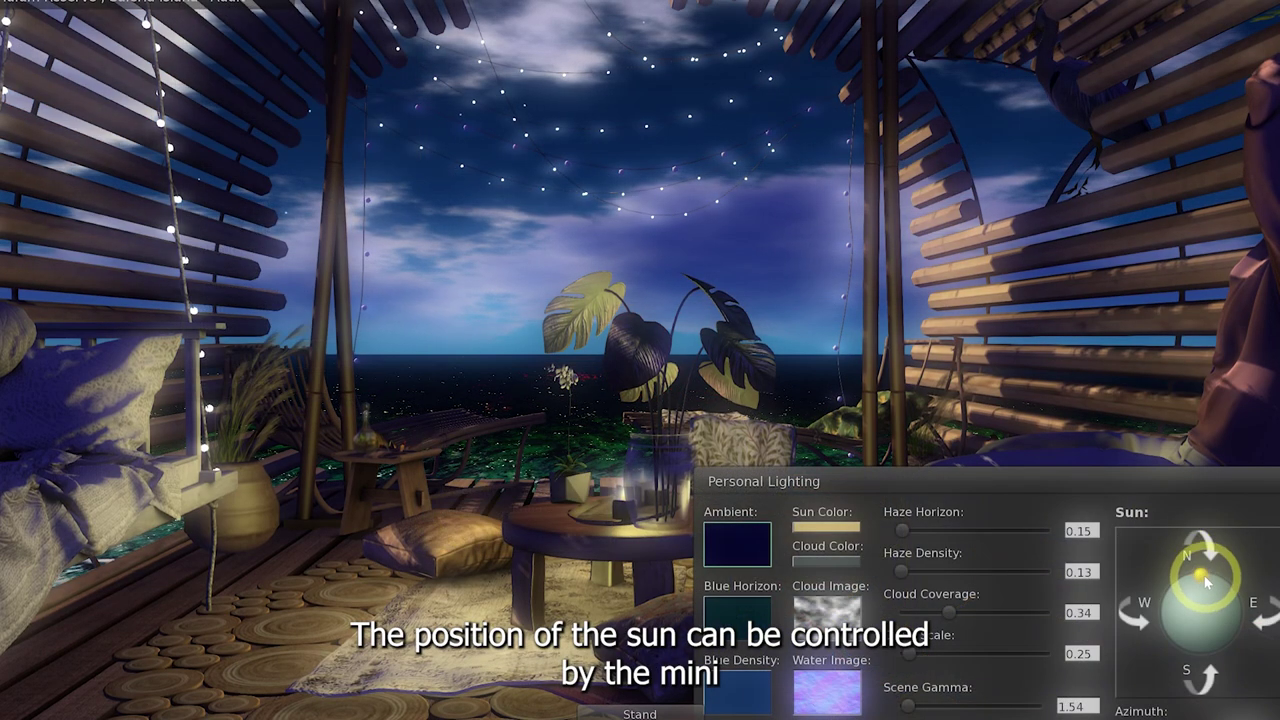
drag(1206, 582, 1240, 595)
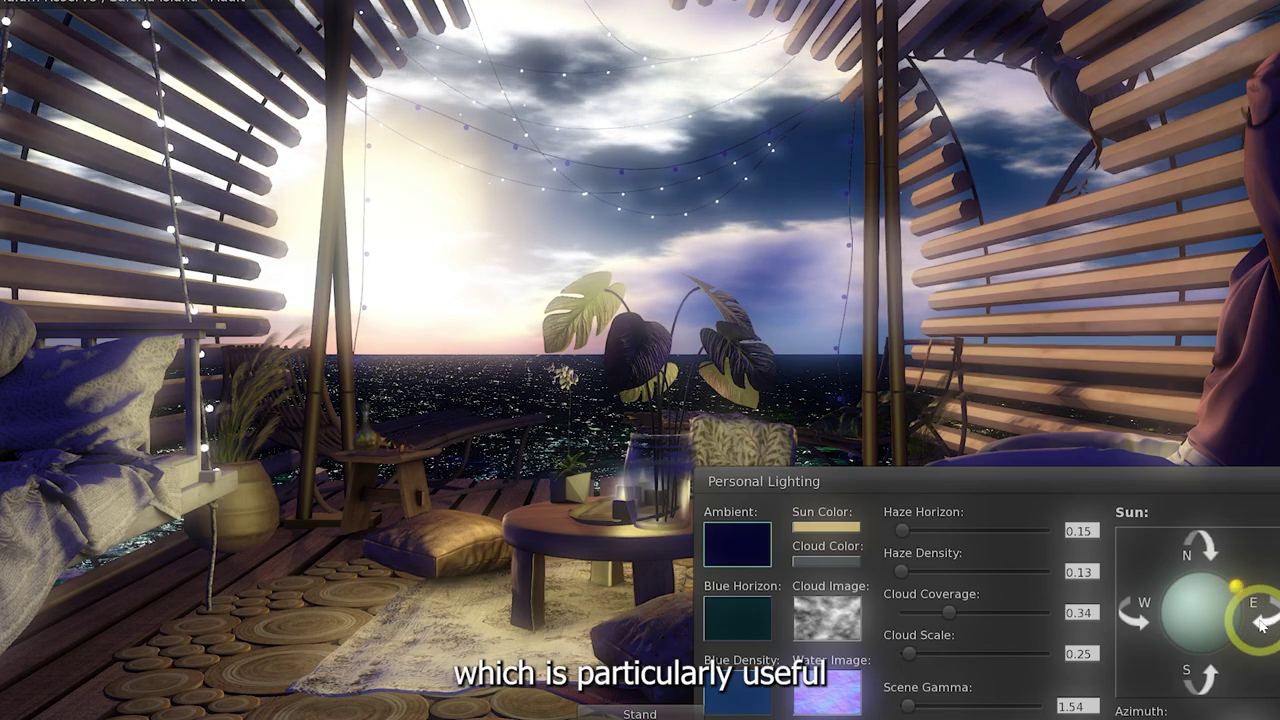
- Adjust the sun with the W/E arrows and globe drags to a low sunset position
click(1145, 622)
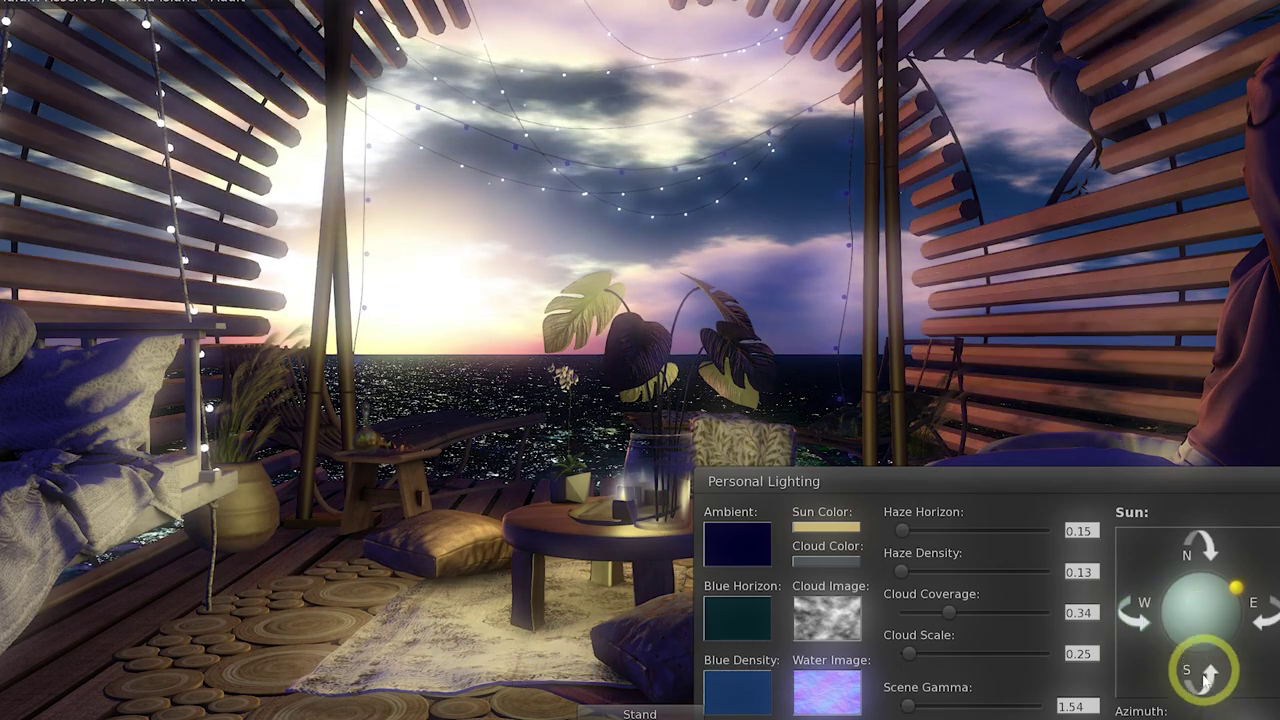
click(1262, 622)
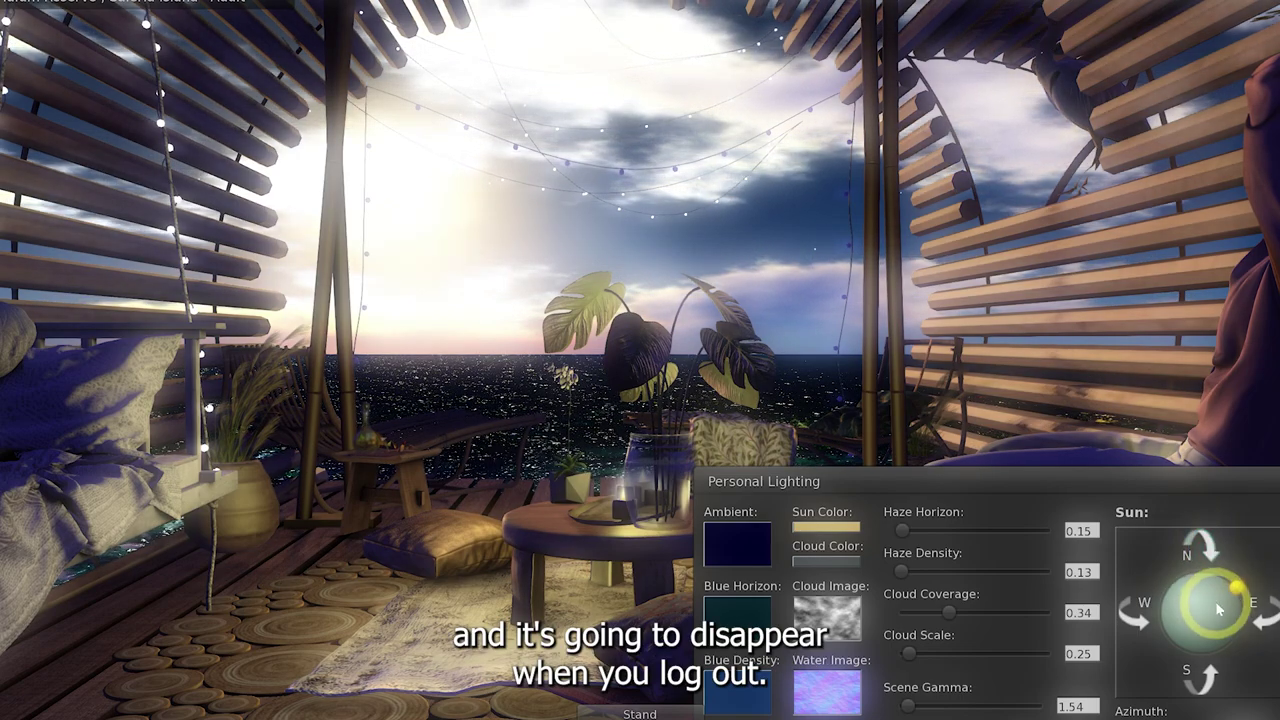
click(1140, 620)
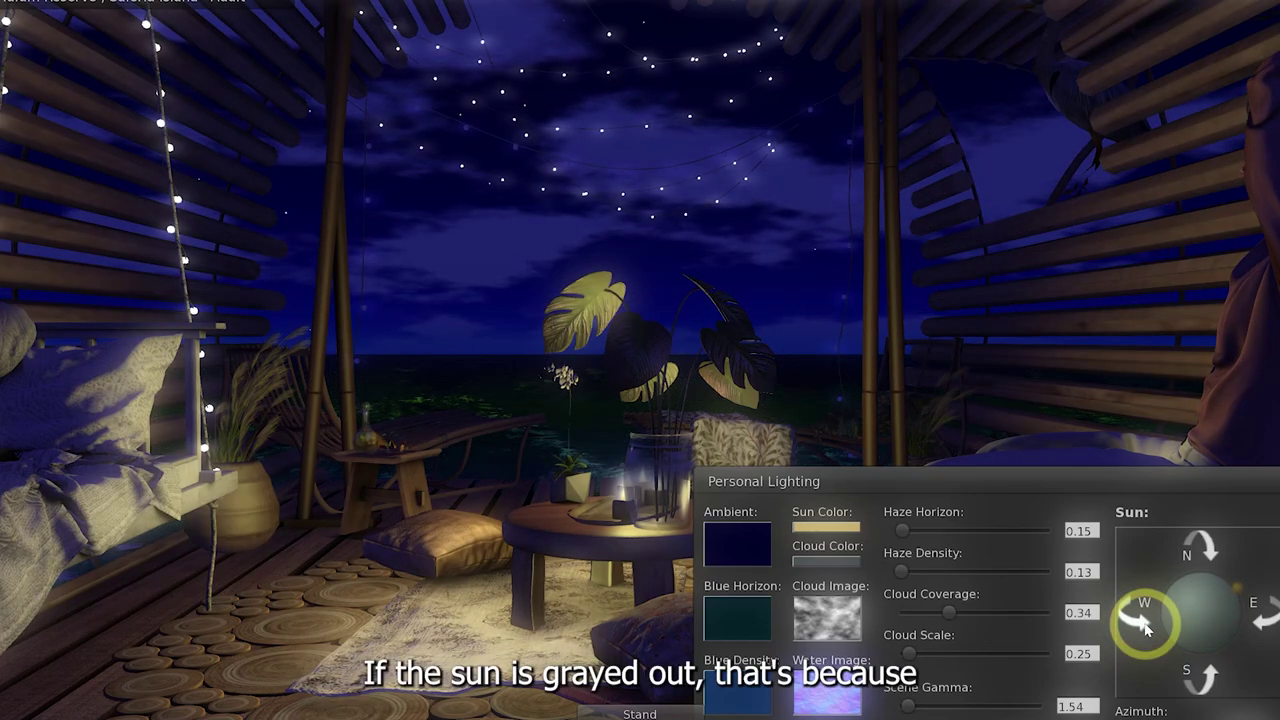
drag(1247, 597, 1240, 590)
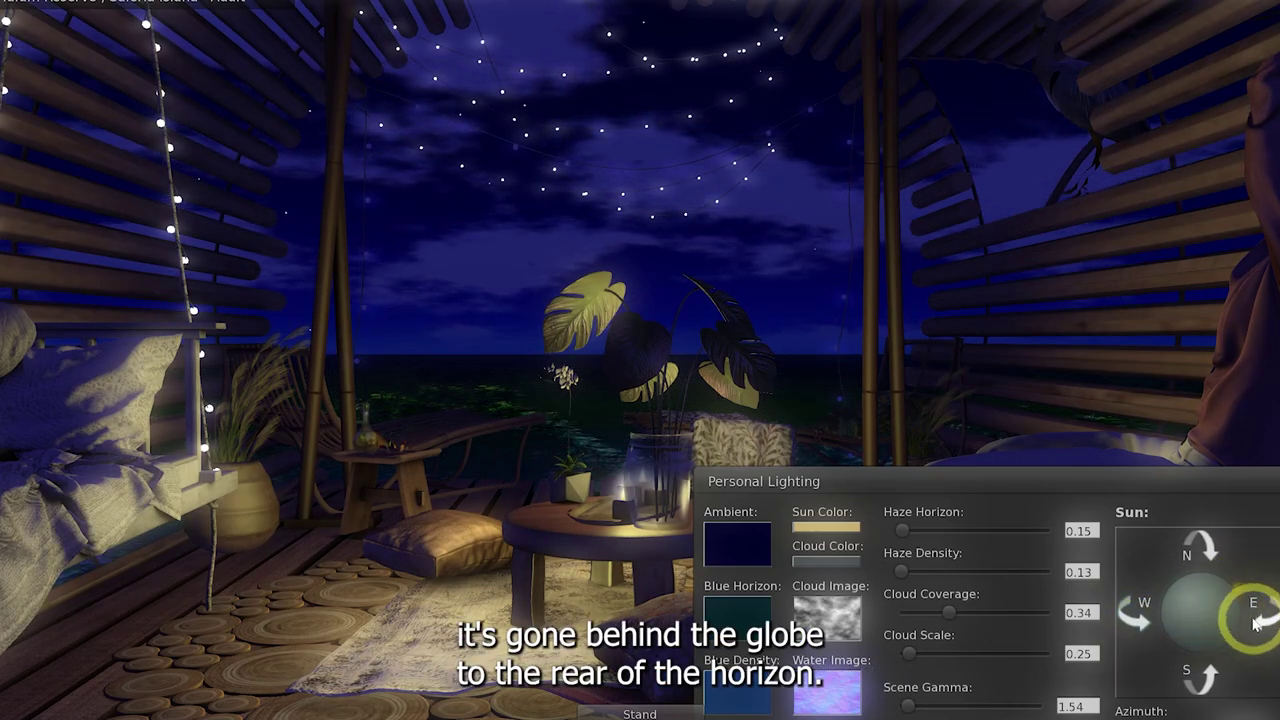
click(1258, 622)
click(1260, 625)
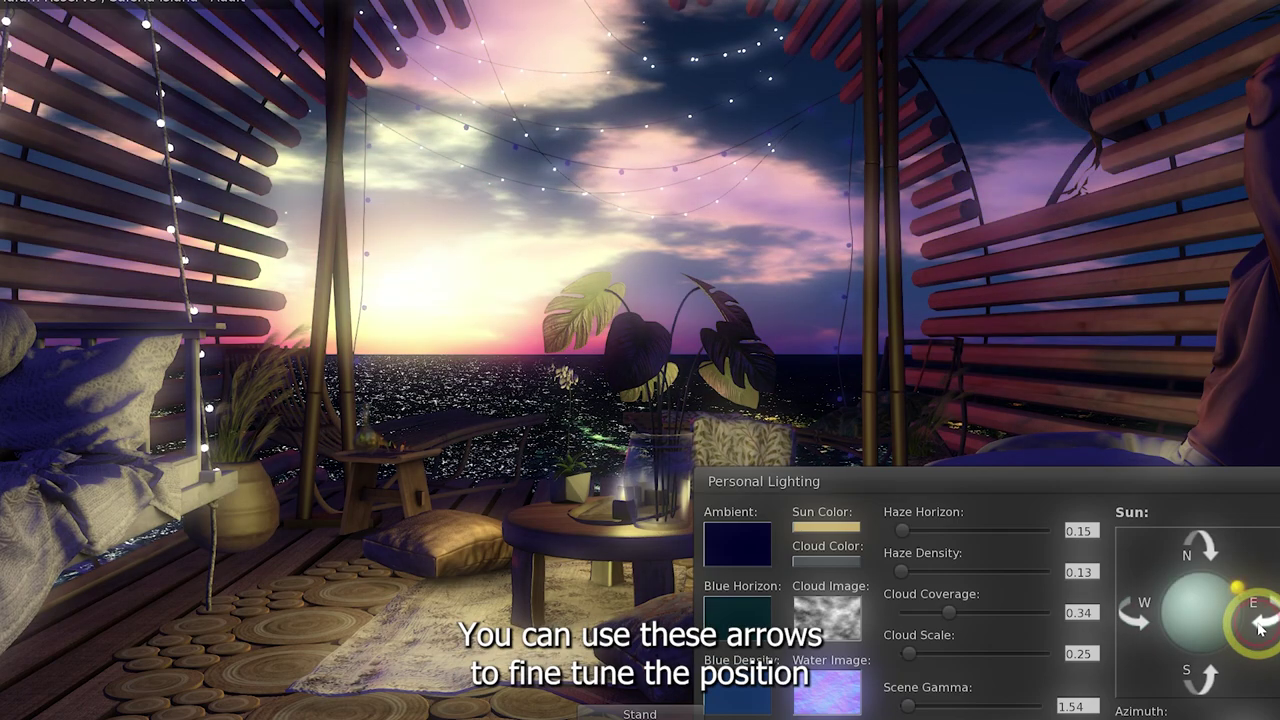
click(1260, 626)
click(1260, 626)
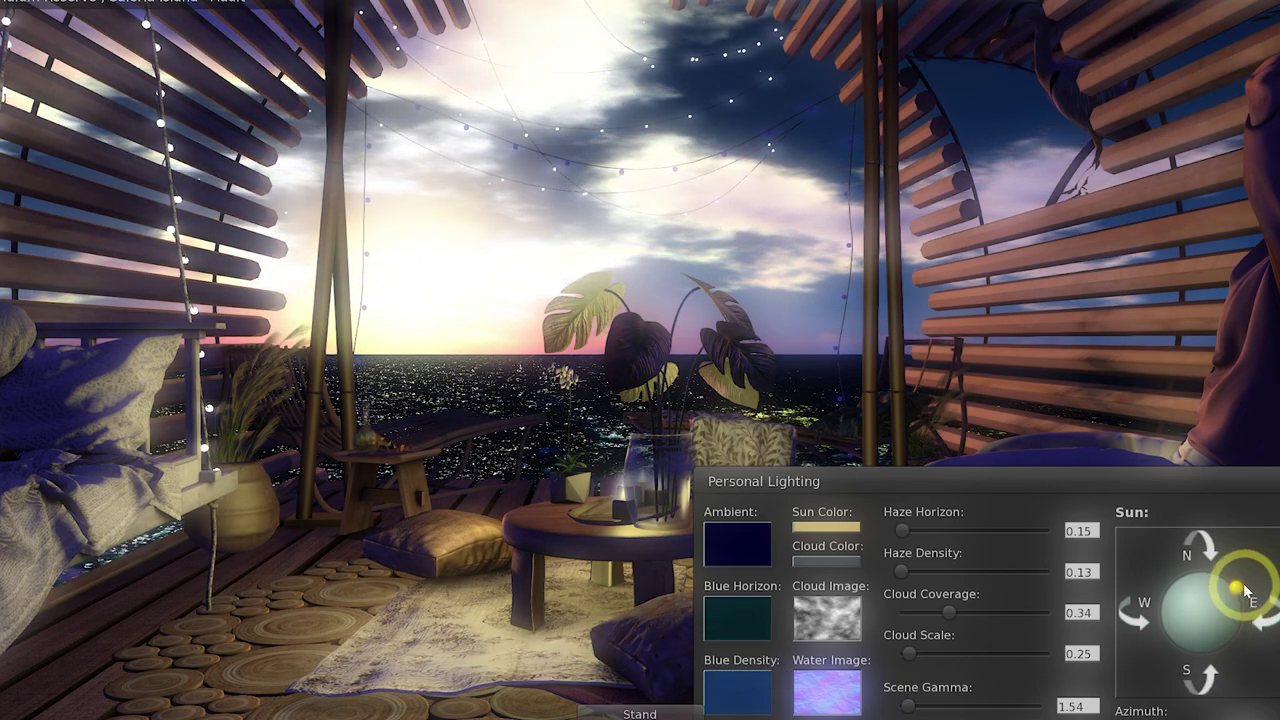
mouse_move(1240, 598)
mouse_down()
mouse_move(1210, 572)
mouse_move(1162, 598)
mouse_move(1181, 665)
mouse_move(1243, 605)
mouse_move(1200, 615)
mouse_move(1206, 560)
mouse_move(1237, 584)
mouse_up()
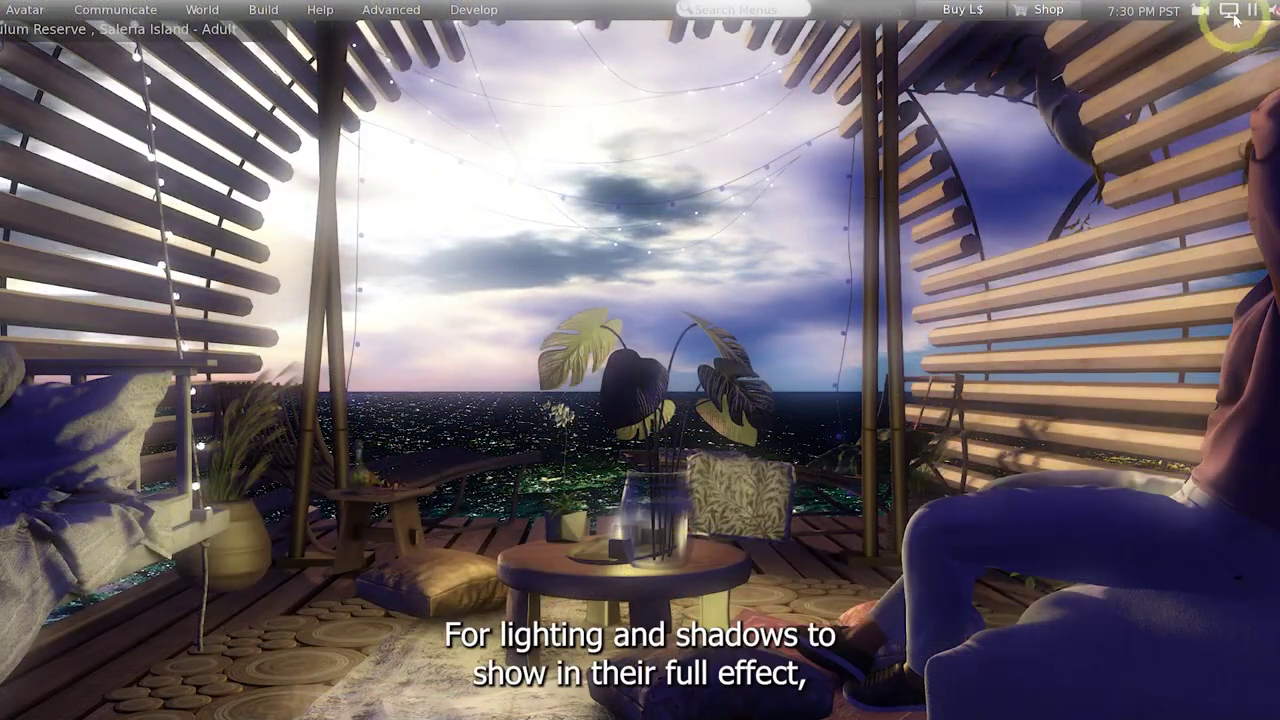
- In Graphics Preferences, toggle Advanced Lighting Model off and on, leaving it on, then open Advanced Settings
mouse_move(1233, 16)
click(1204, 180)
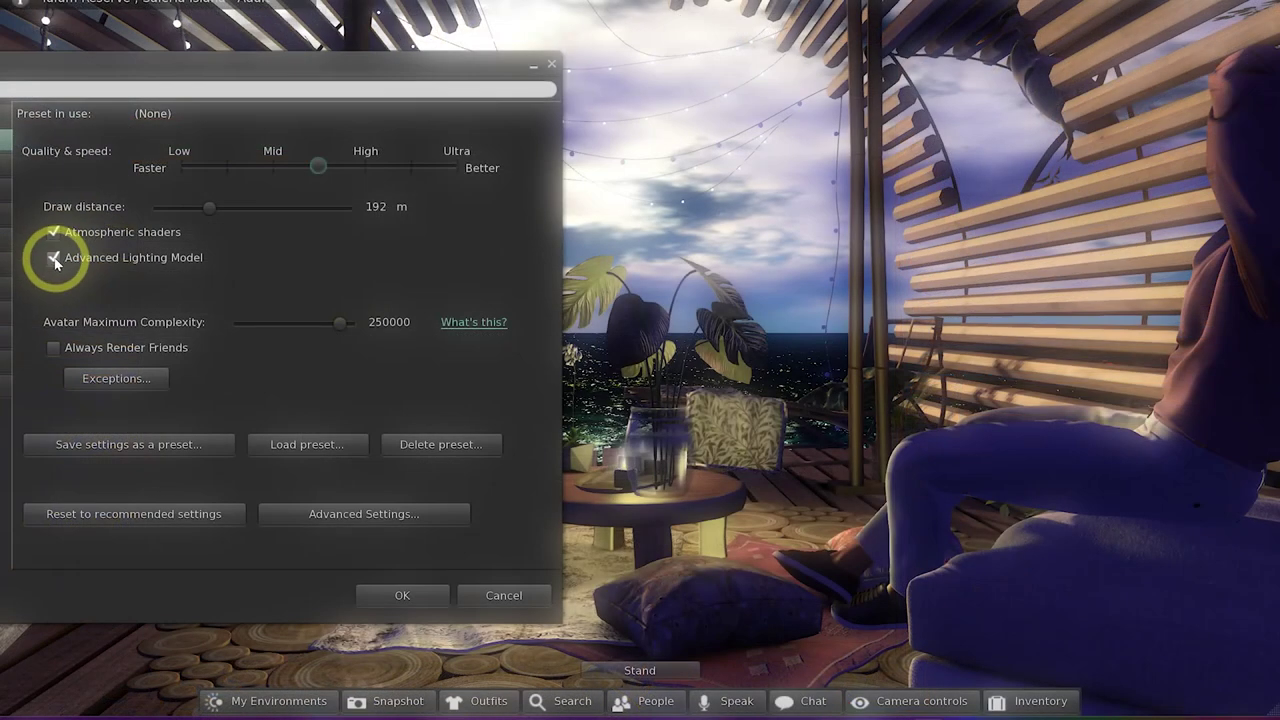
click(54, 259)
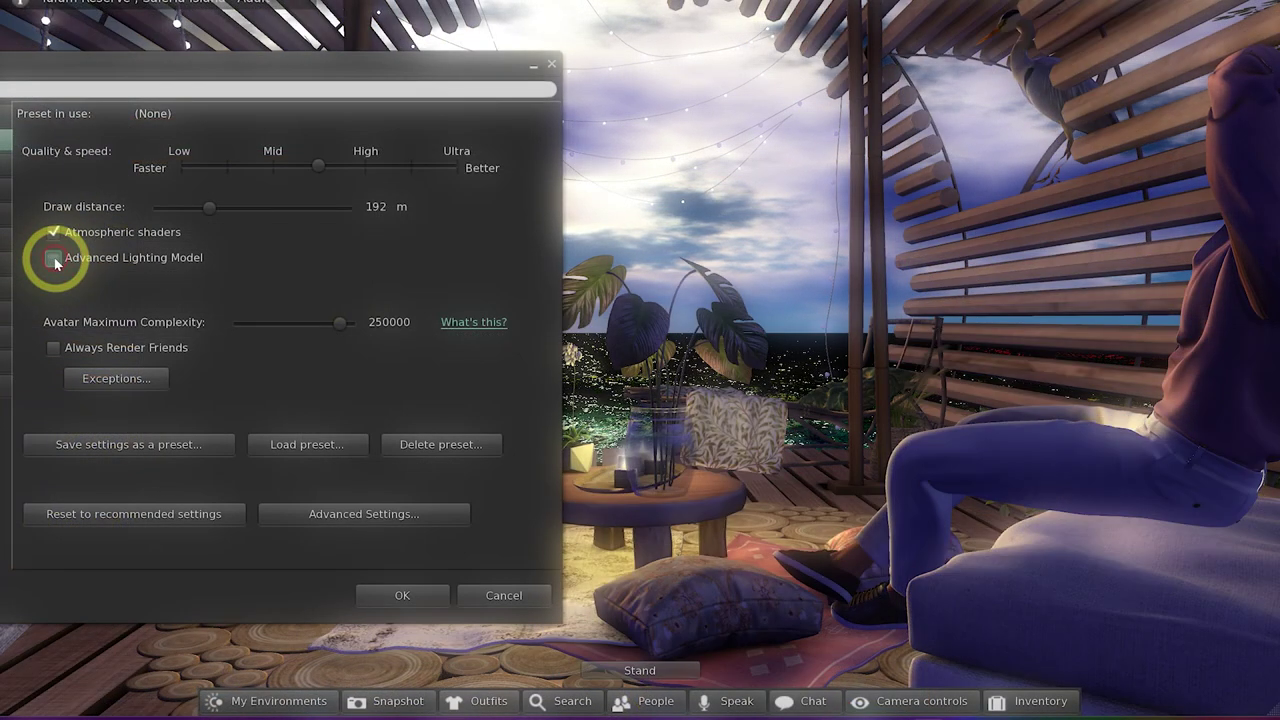
click(54, 259)
click(54, 259)
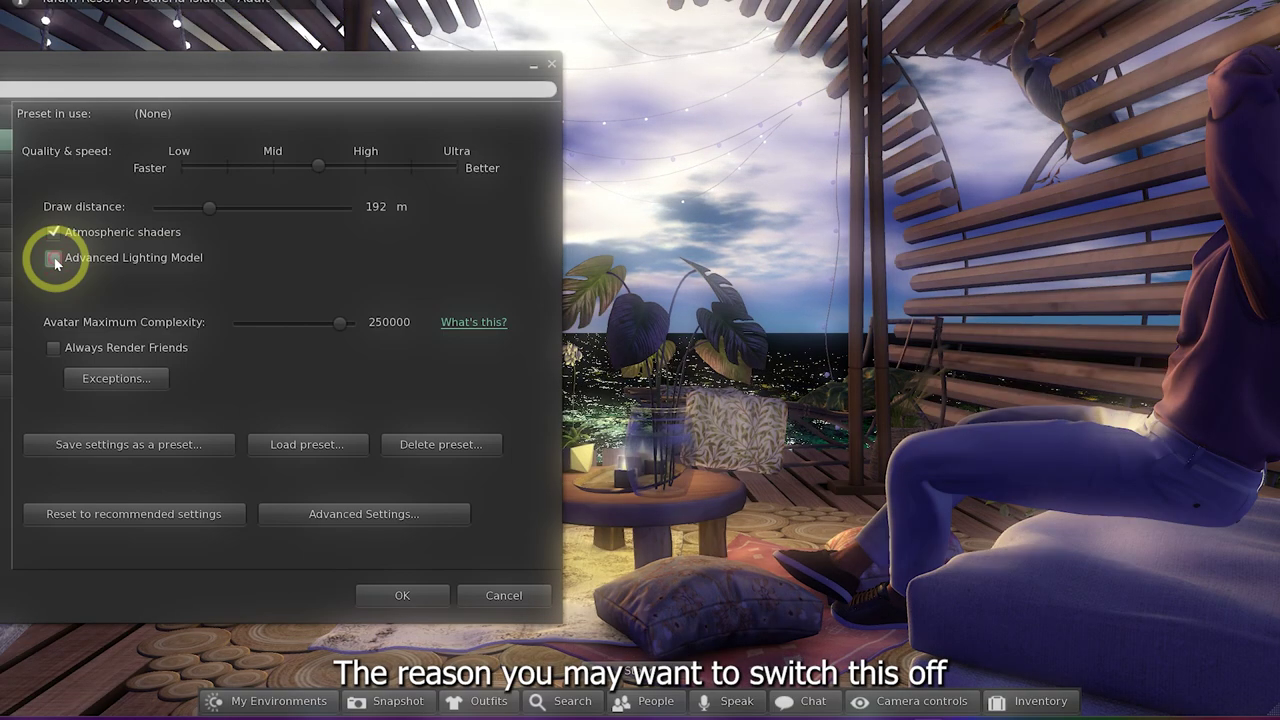
click(54, 259)
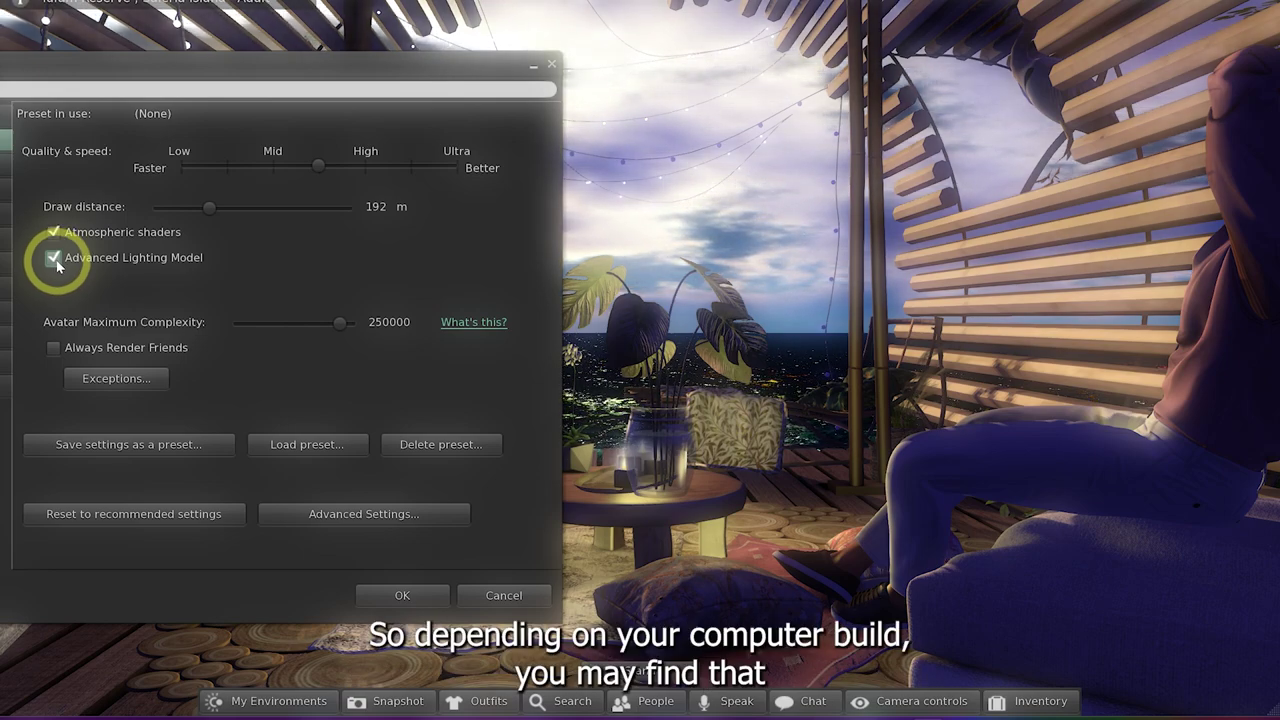
click(337, 516)
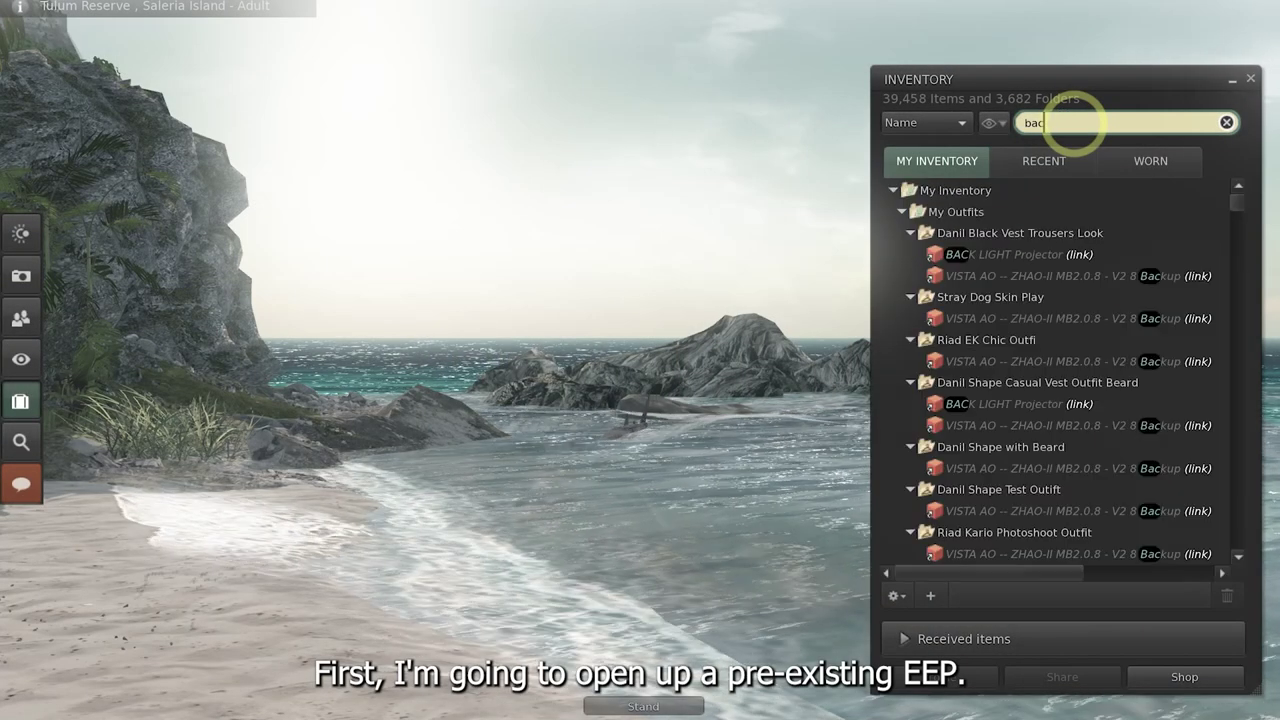
- Search the Inventory for 'barcelona' and open the Barcelona setting in the Fixed Environment editor
text(rcelona)
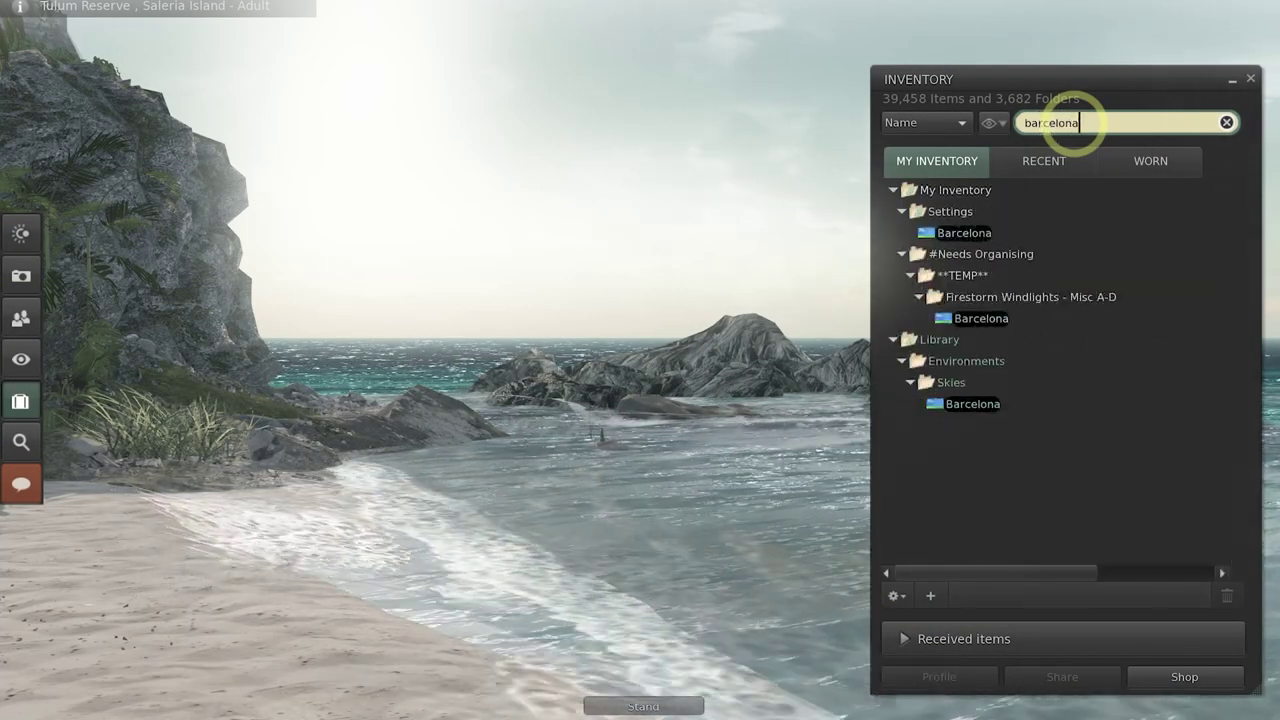
right_click(1003, 238)
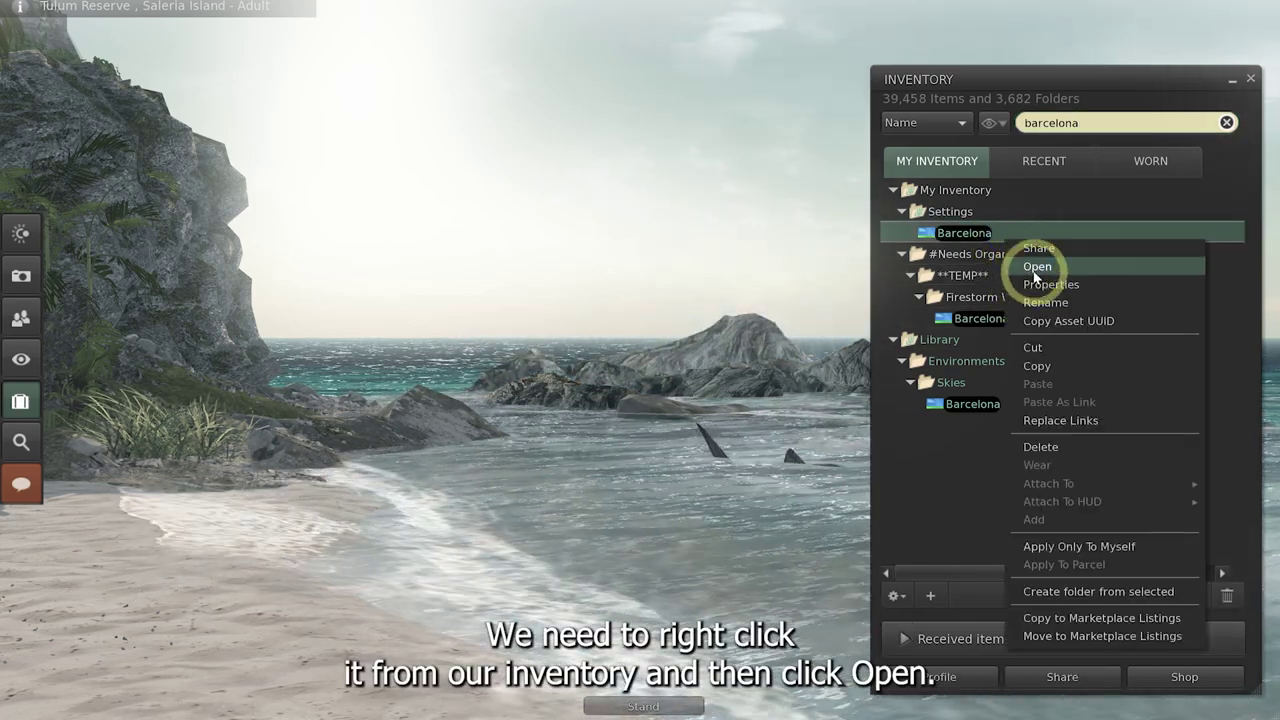
click(1036, 267)
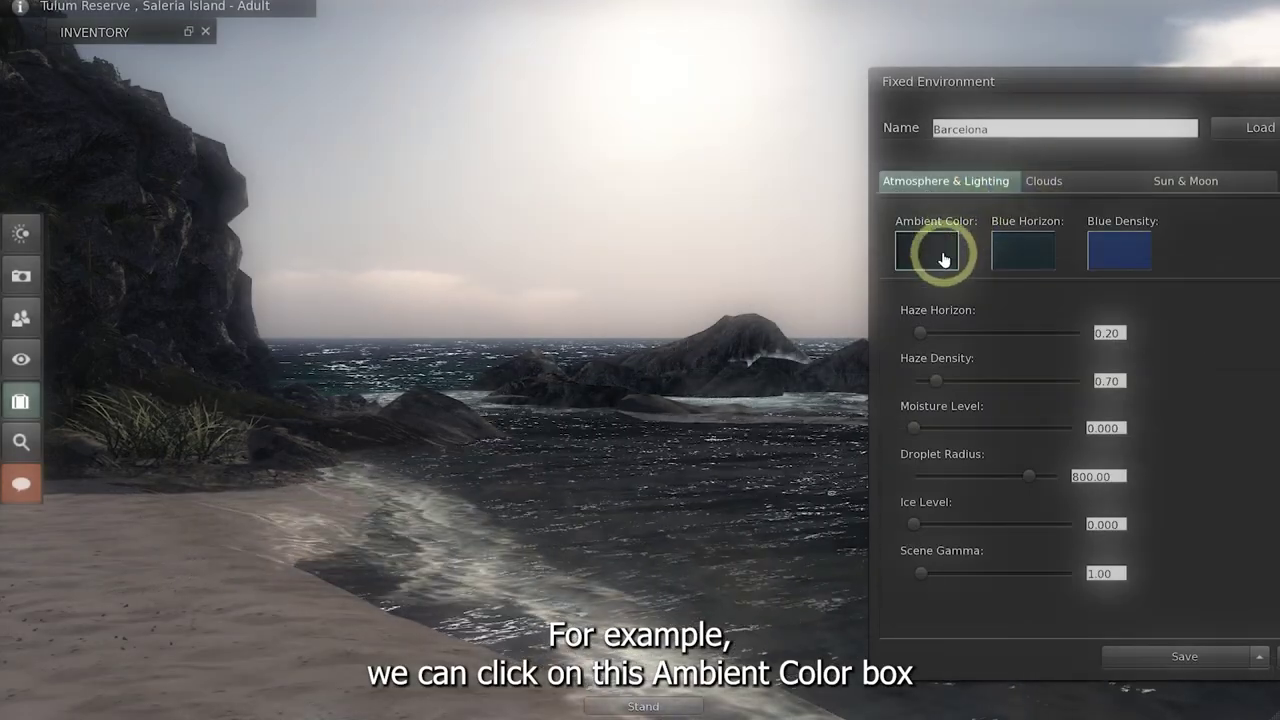
- Set the Barcelona sky's Ambient Color to a slightly darkened pink tone
click(943, 259)
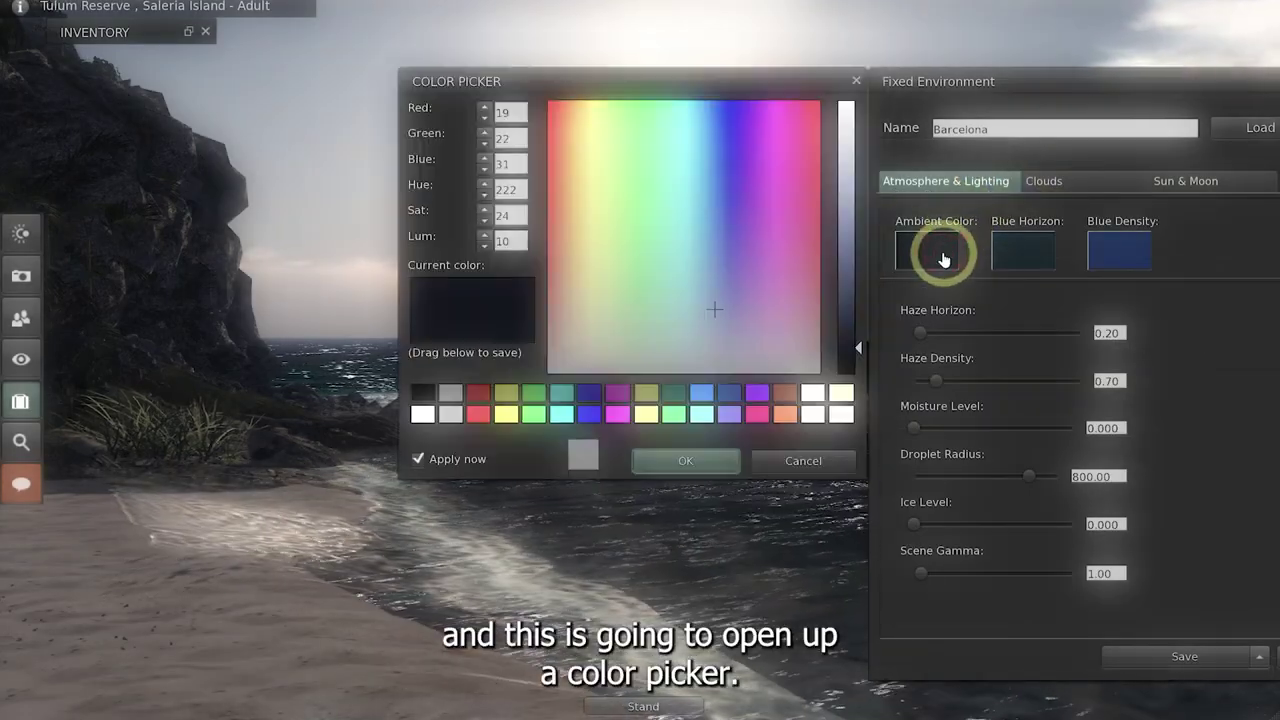
drag(782, 99, 760, 390)
drag(838, 614, 838, 568)
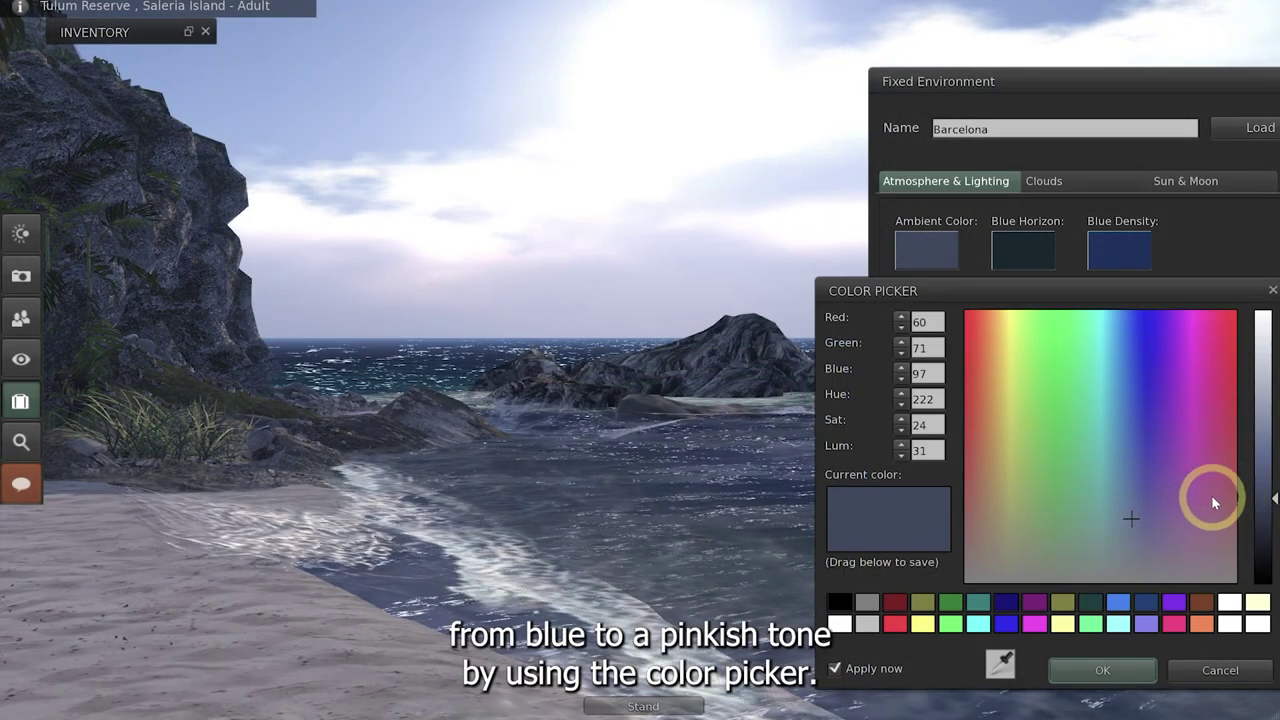
click(1214, 498)
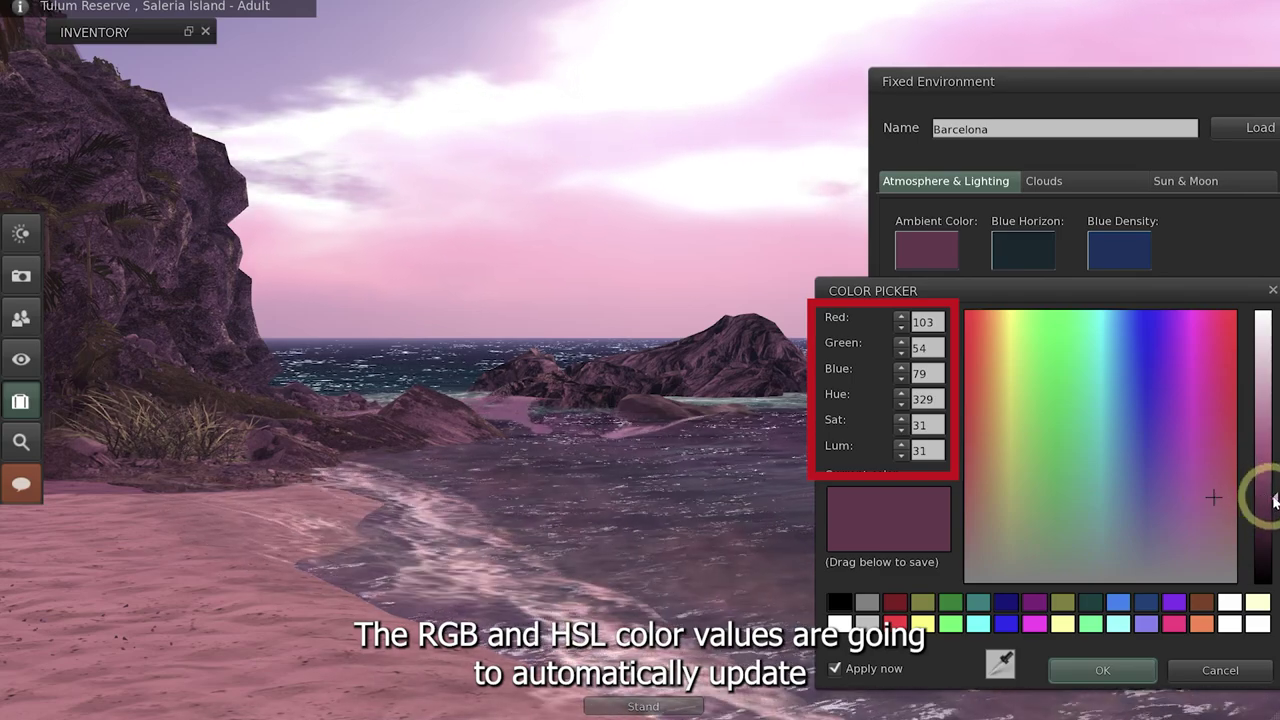
drag(1275, 498, 1262, 530)
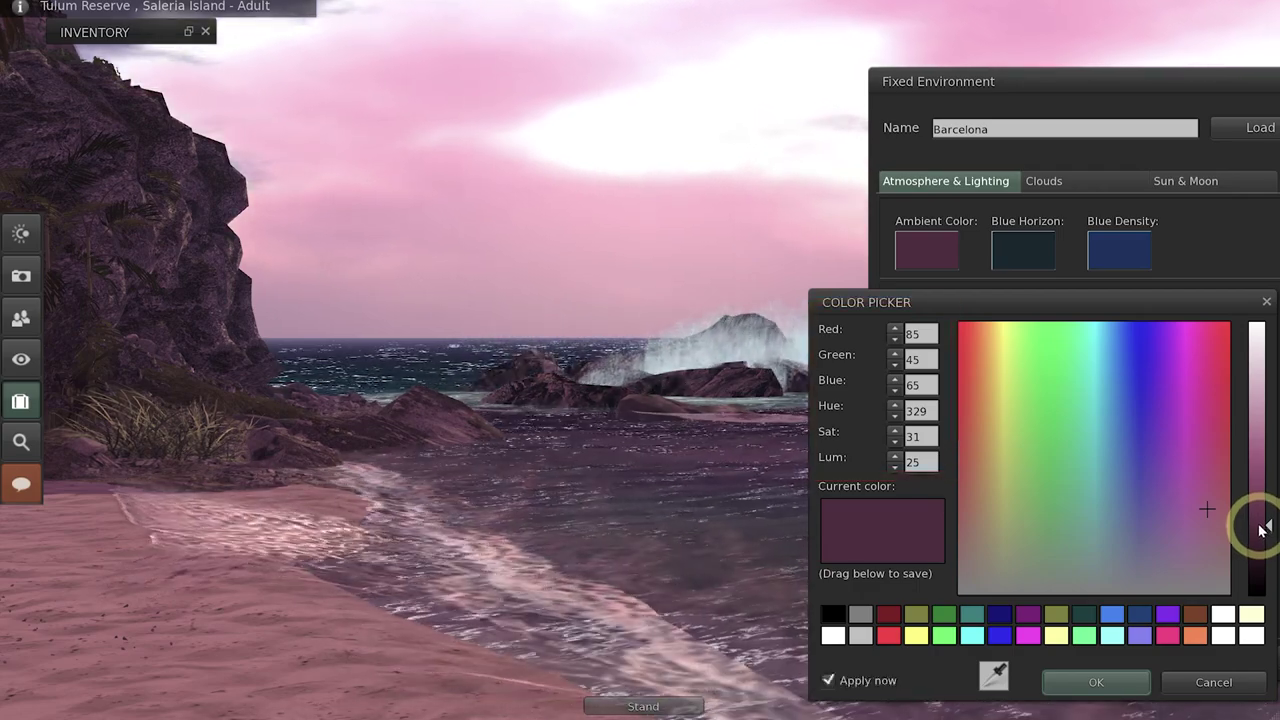
click(1122, 690)
- Change the Blue Horizon colour to a green (Red 34, Green 85, Blue 47)
click(1040, 251)
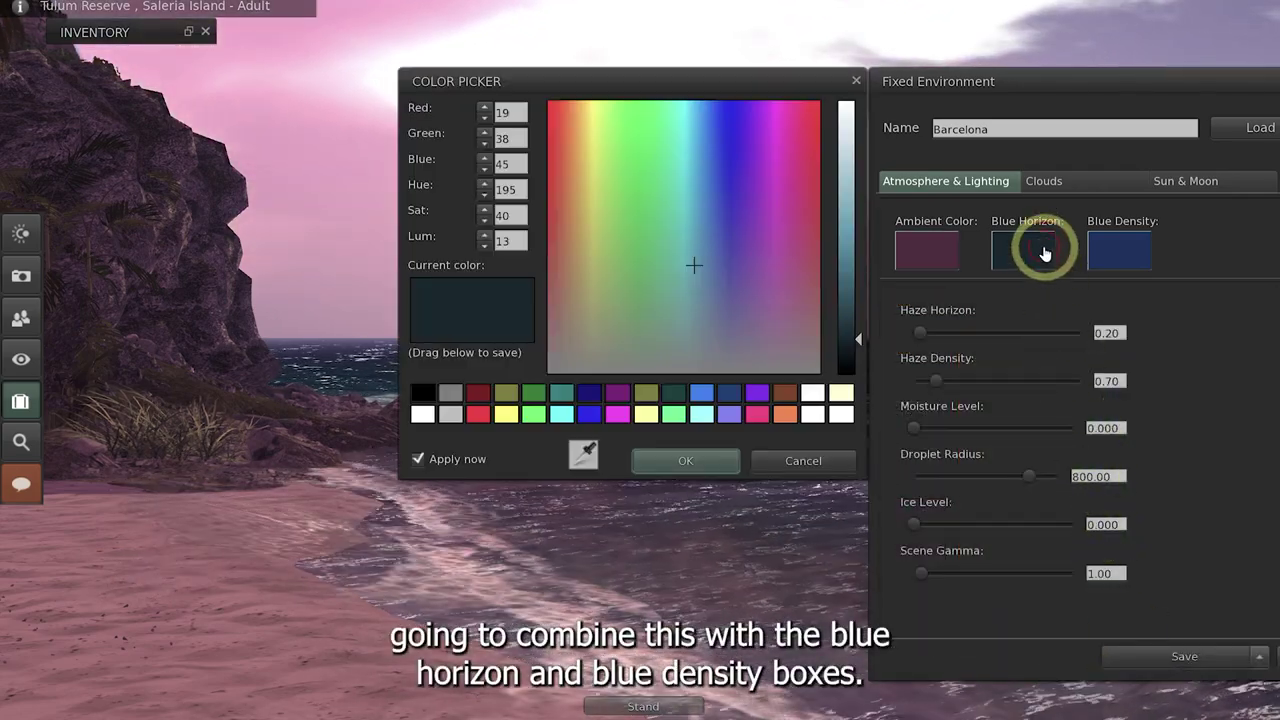
drag(768, 91, 1173, 229)
mouse_move(1258, 452)
mouse_down()
mouse_move(1260, 474)
mouse_move(1259, 436)
mouse_move(1262, 447)
mouse_up()
drag(1085, 365, 1064, 380)
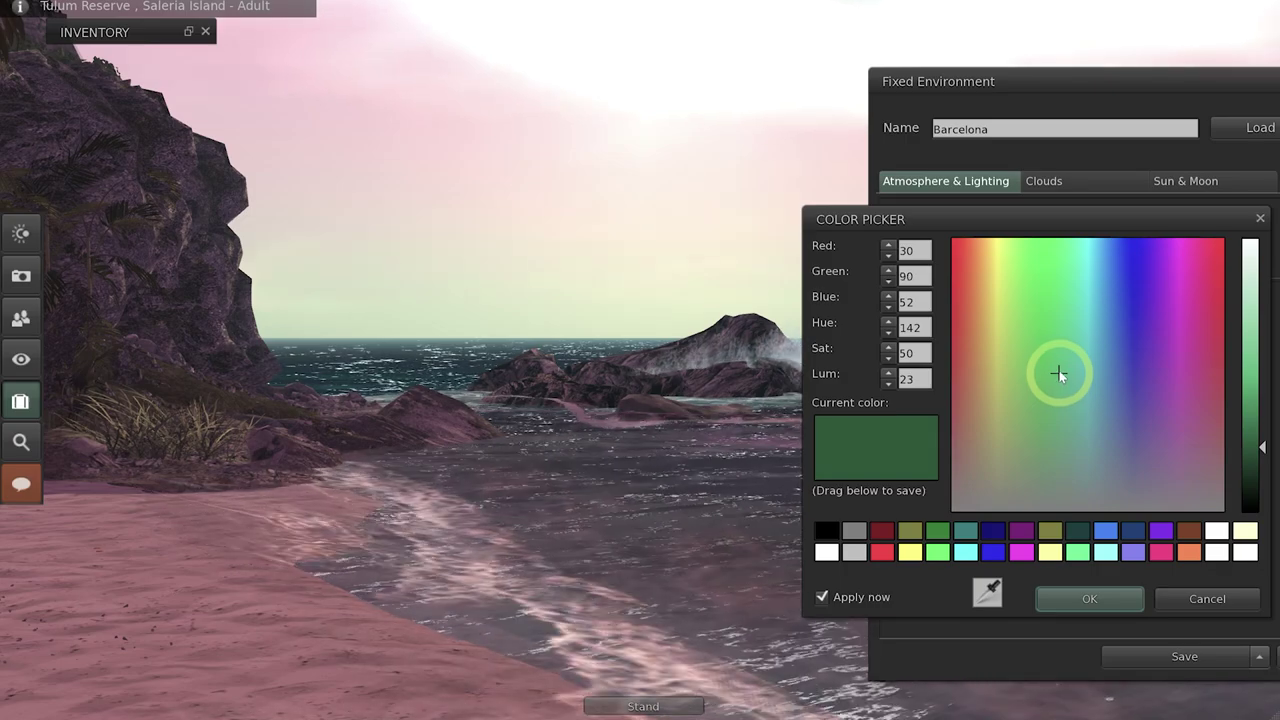
drag(1056, 379, 1053, 386)
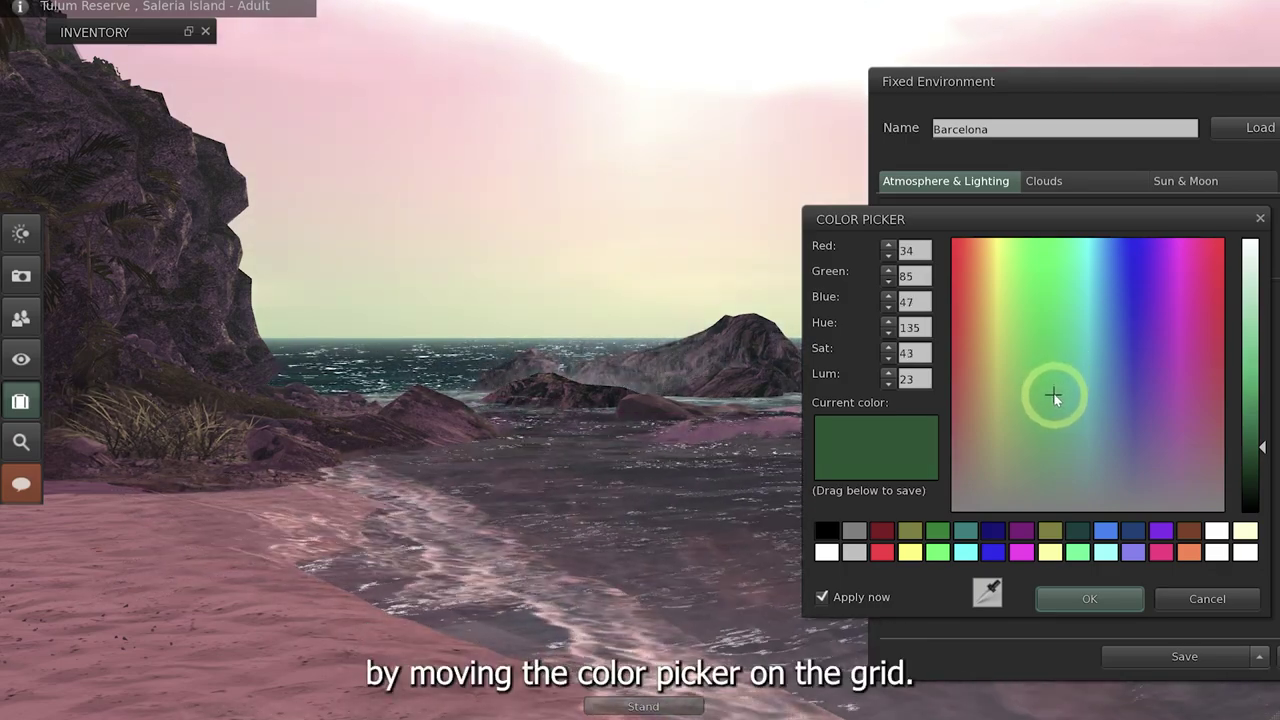